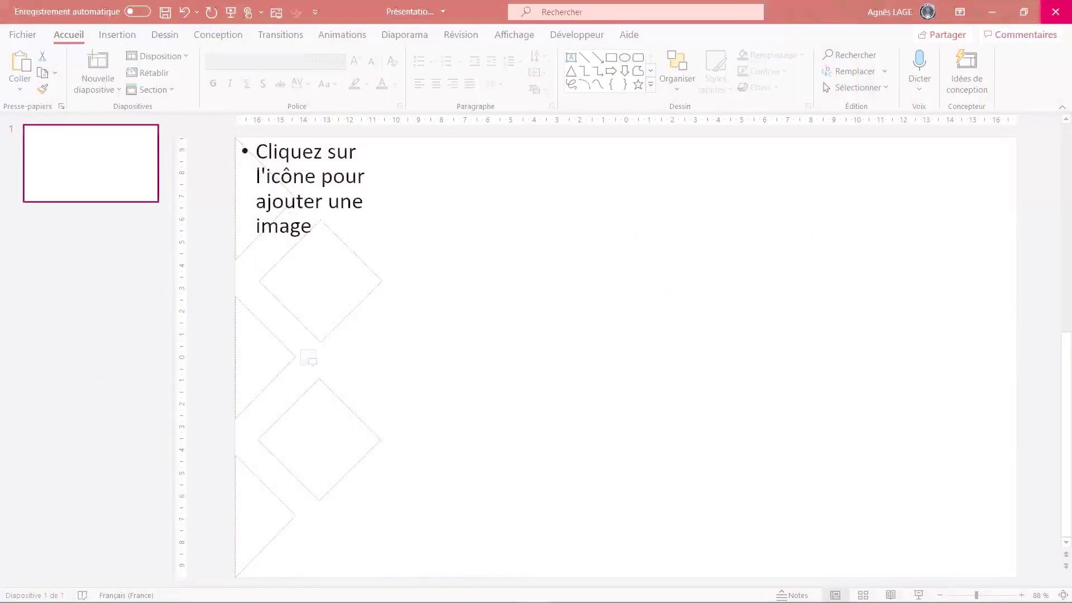
Try the glass-1076855_1920 photo in the triangle-and-diamond placeholder, then undo it.
click(312, 359)
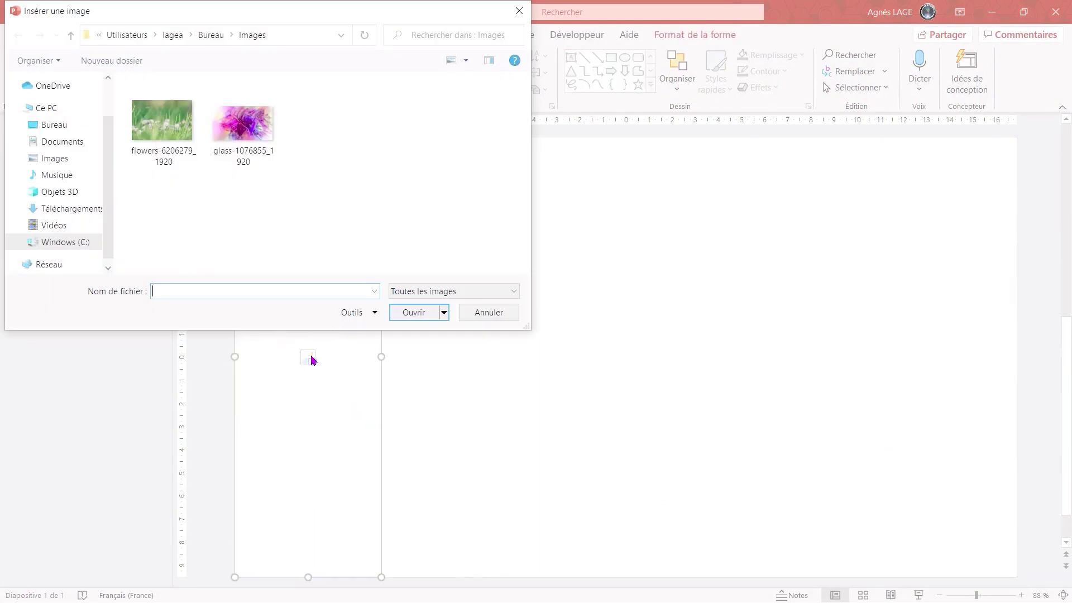
click(248, 146)
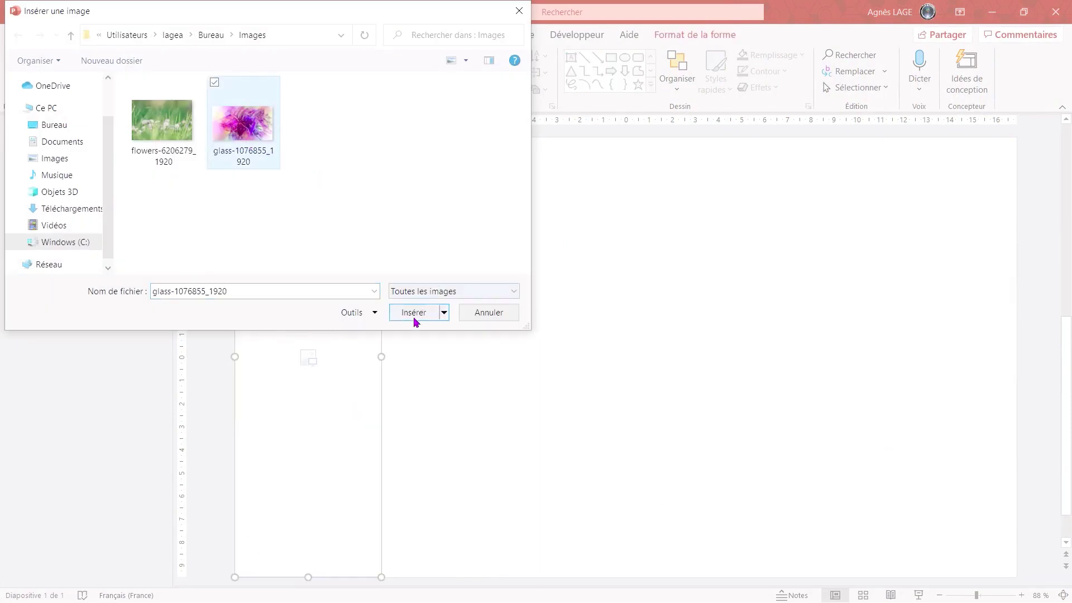
click(413, 314)
key(ctrl+z)
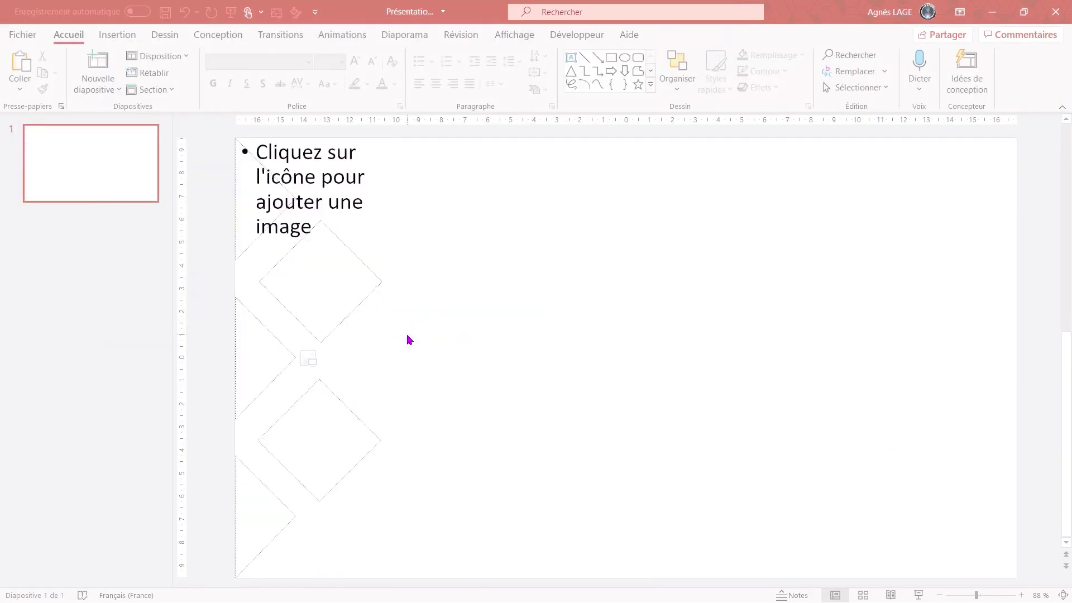
Insert flowers-6206279_1920 into the placeholder and bring up the new-slide layout list.
click(306, 364)
click(194, 111)
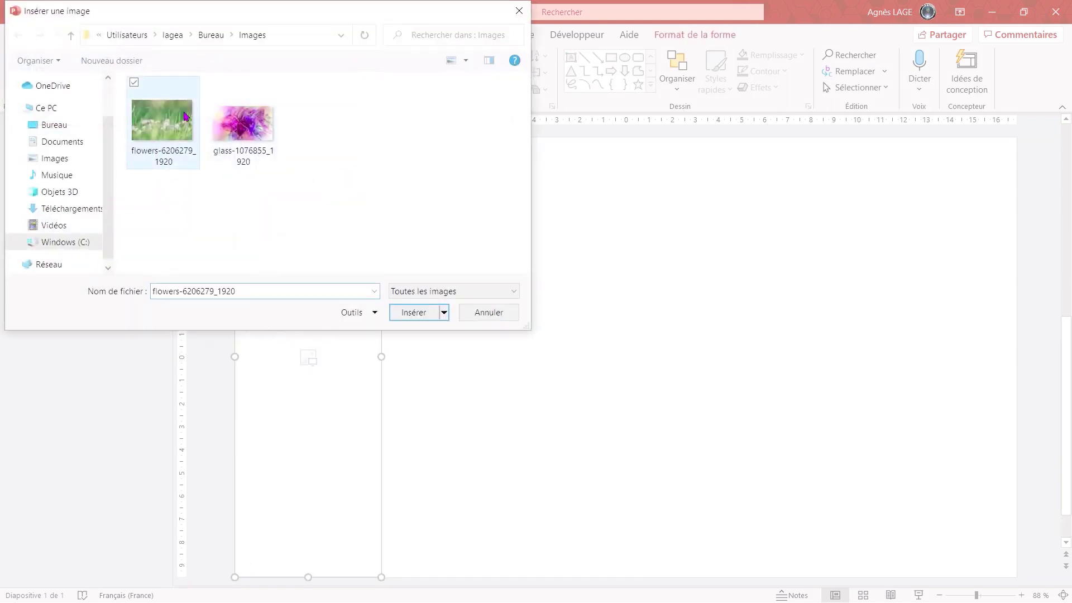
click(431, 316)
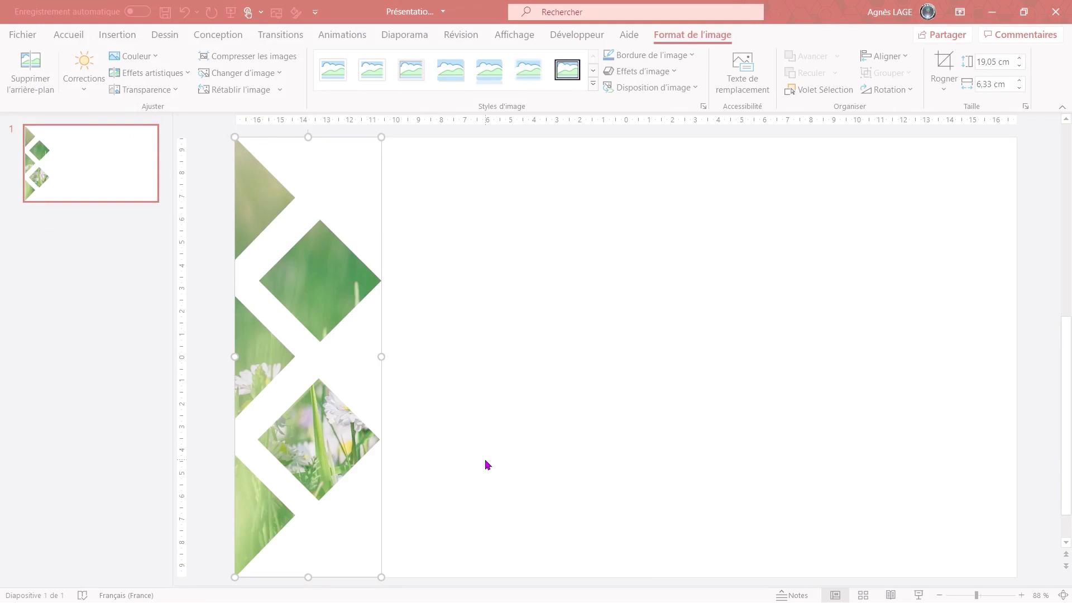
click(68, 34)
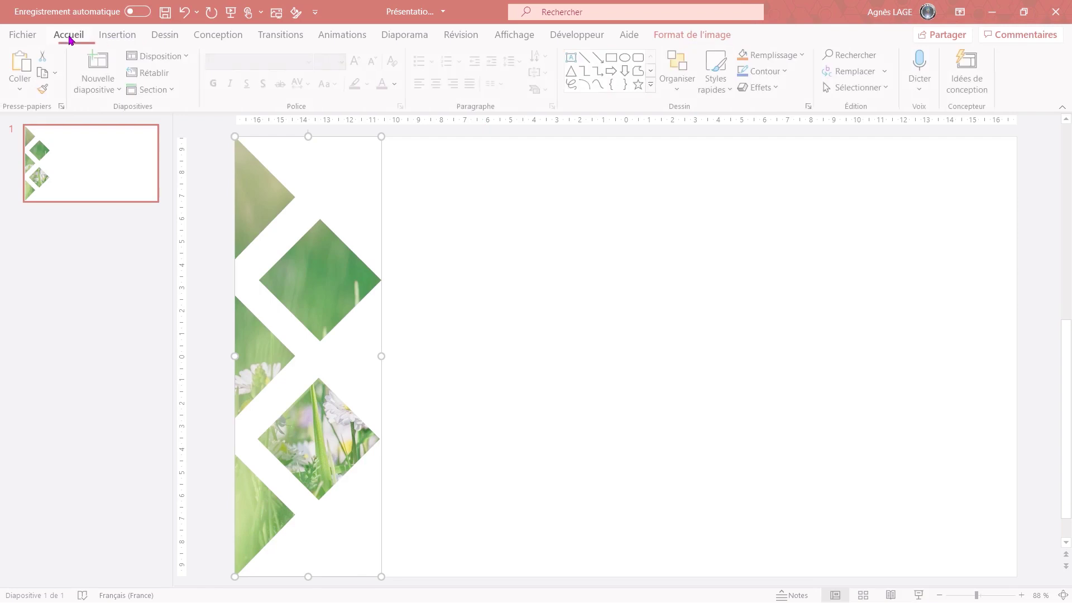
click(107, 88)
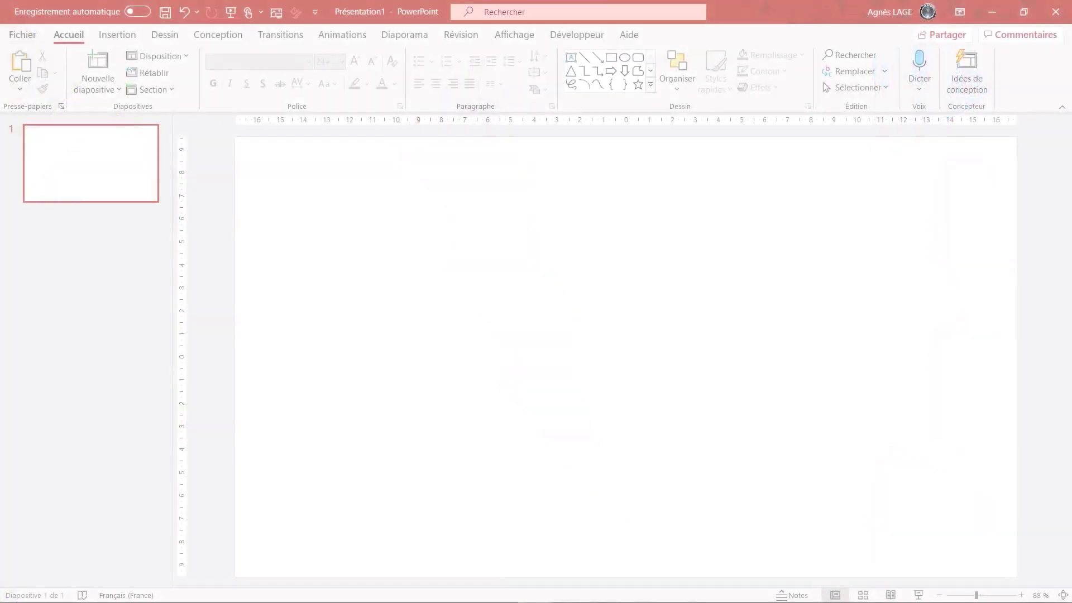
Draw a triangle with no outline and rotate it 90° to point right.
click(574, 75)
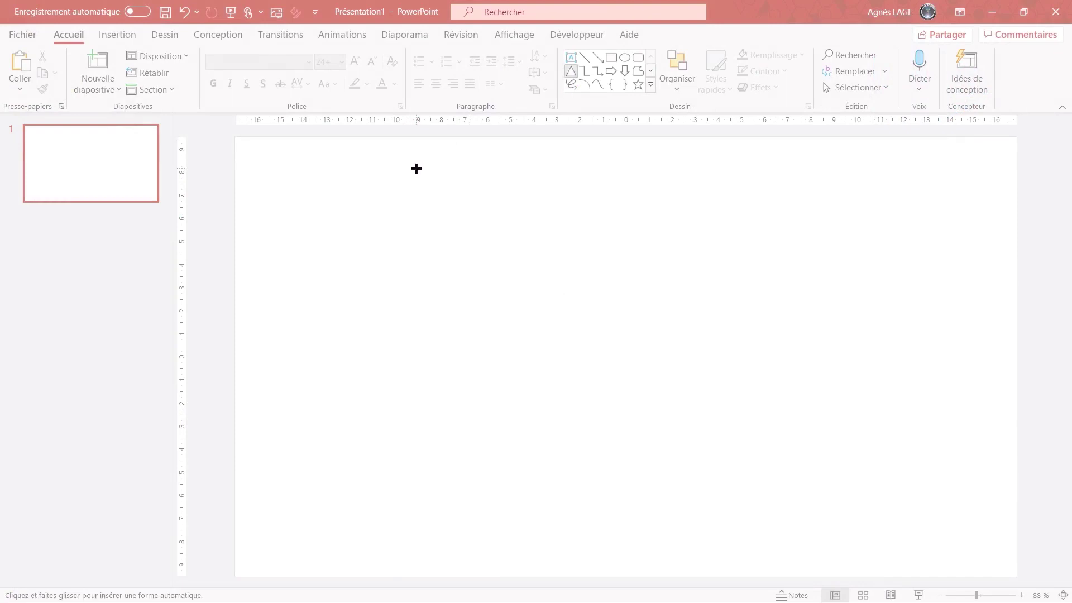
mouse_move(346, 181)
mouse_down()
mouse_move(378, 228)
mouse_move(410, 244)
mouse_up()
click(391, 71)
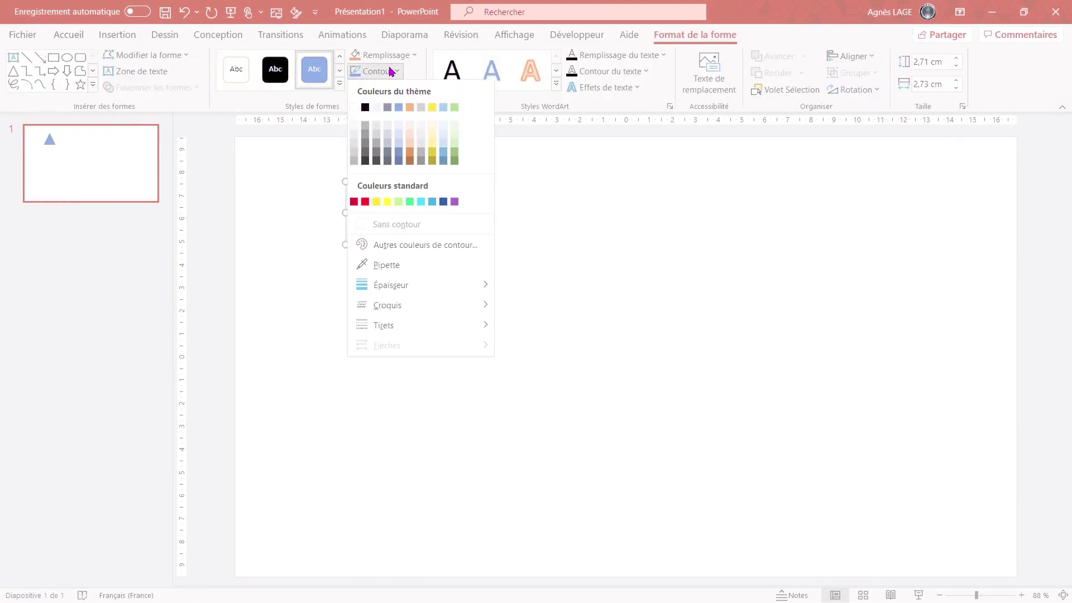
click(368, 224)
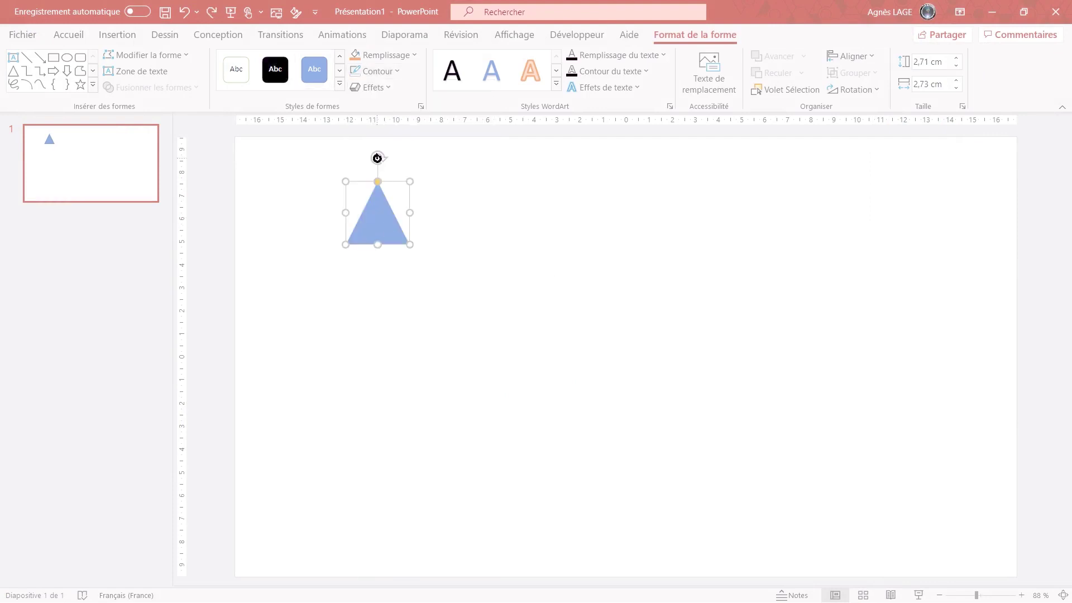
drag(377, 158, 449, 207)
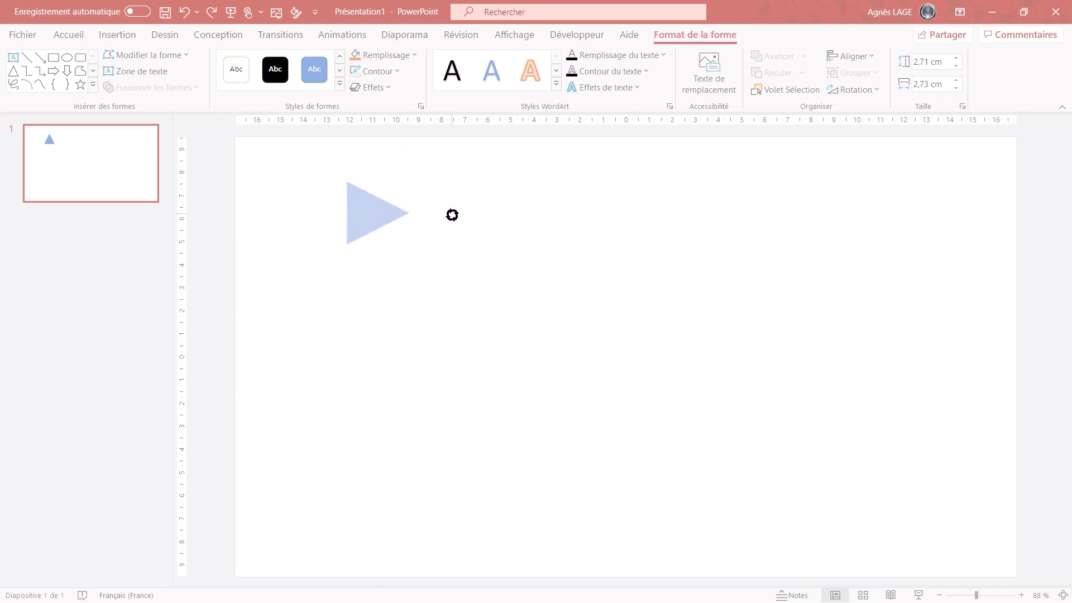
Size the triangle 2,6 cm high by 5,3 cm wide and move it bottom-left.
drag(450, 208, 450, 212)
click(931, 61)
text(2)
key(Return)
click(931, 83)
text(5,3)
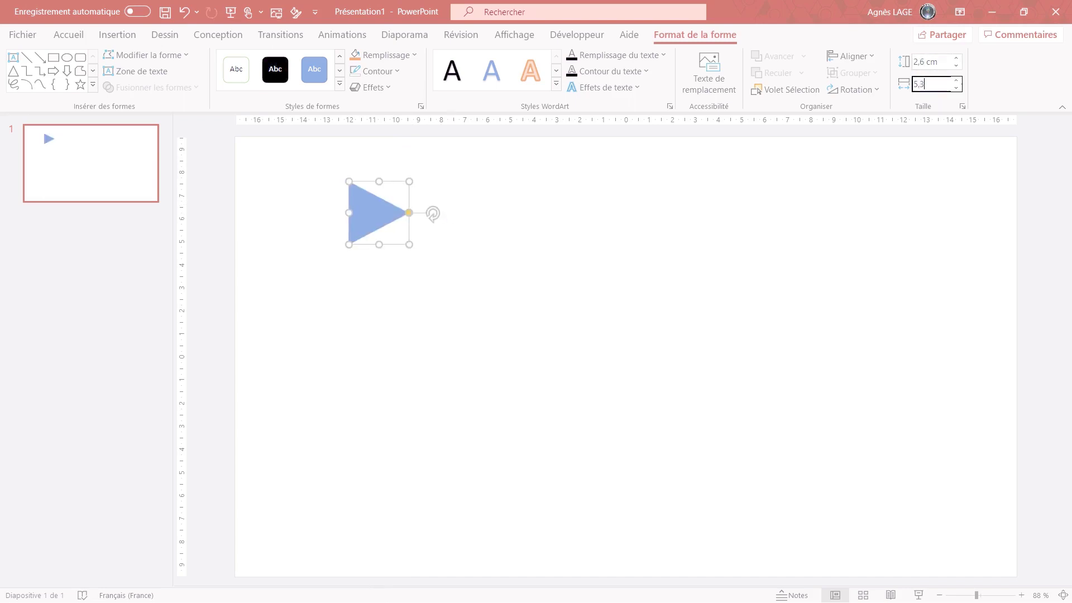
key(Return)
mouse_move(375, 239)
mouse_down()
mouse_move(272, 420)
mouse_move(261, 522)
mouse_up()
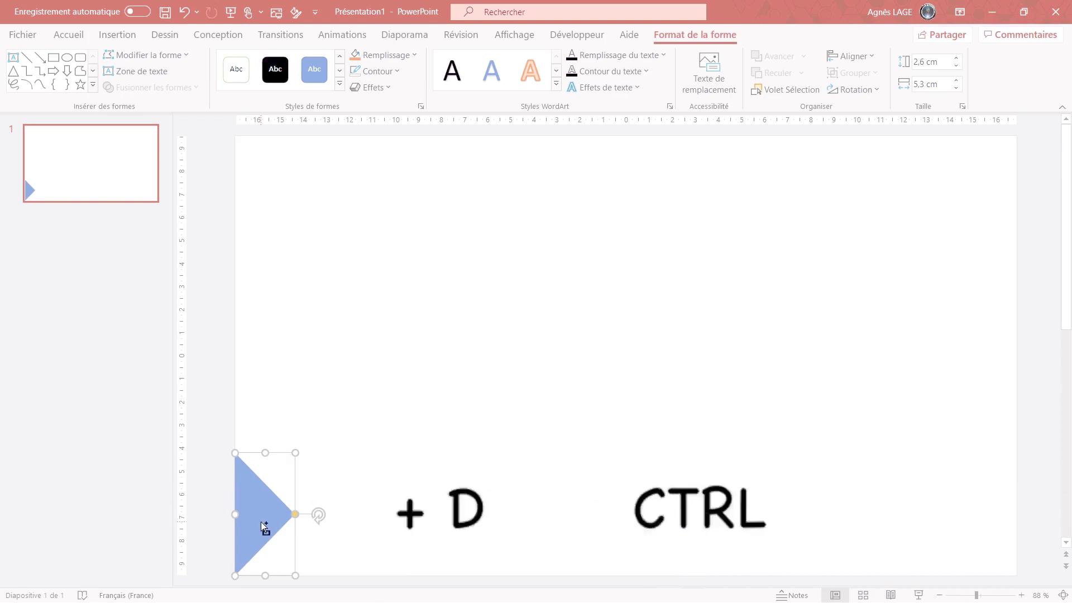
Duplicate the triangle twice, place copies top-left and middle-left, and distribute all three vertically.
key(ctrl+d)
key(ctrl+d)
drag(280, 526, 259, 189)
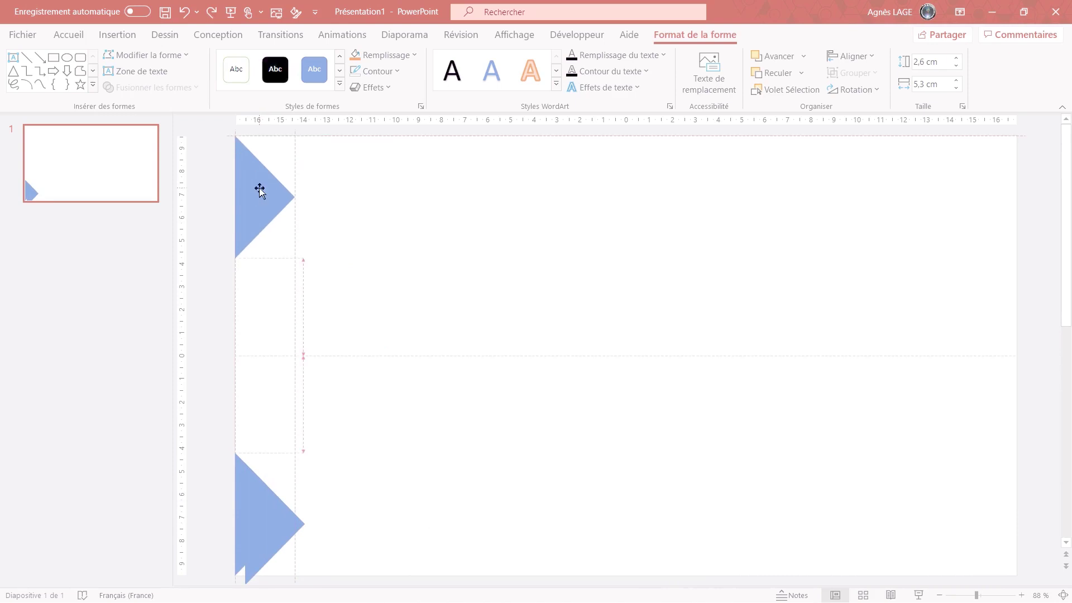
drag(275, 526, 266, 356)
drag(215, 131, 330, 600)
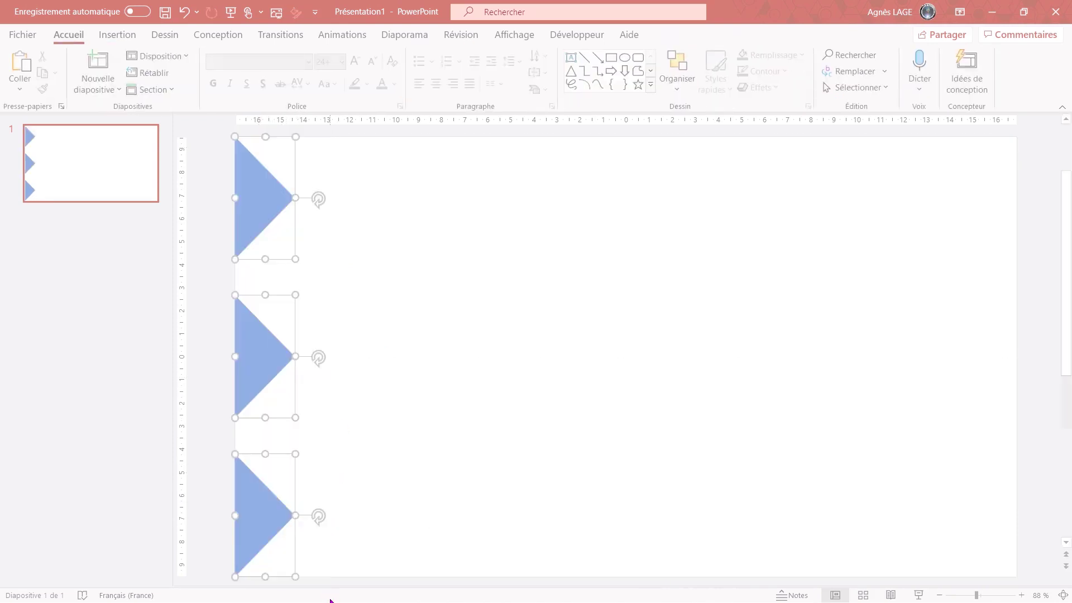
click(851, 56)
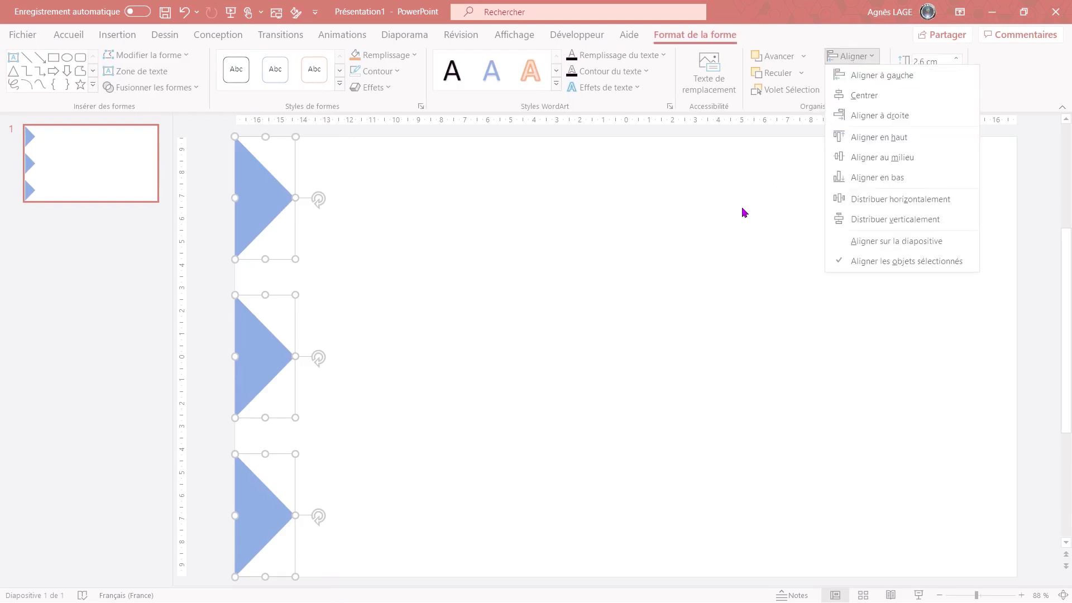
click(851, 220)
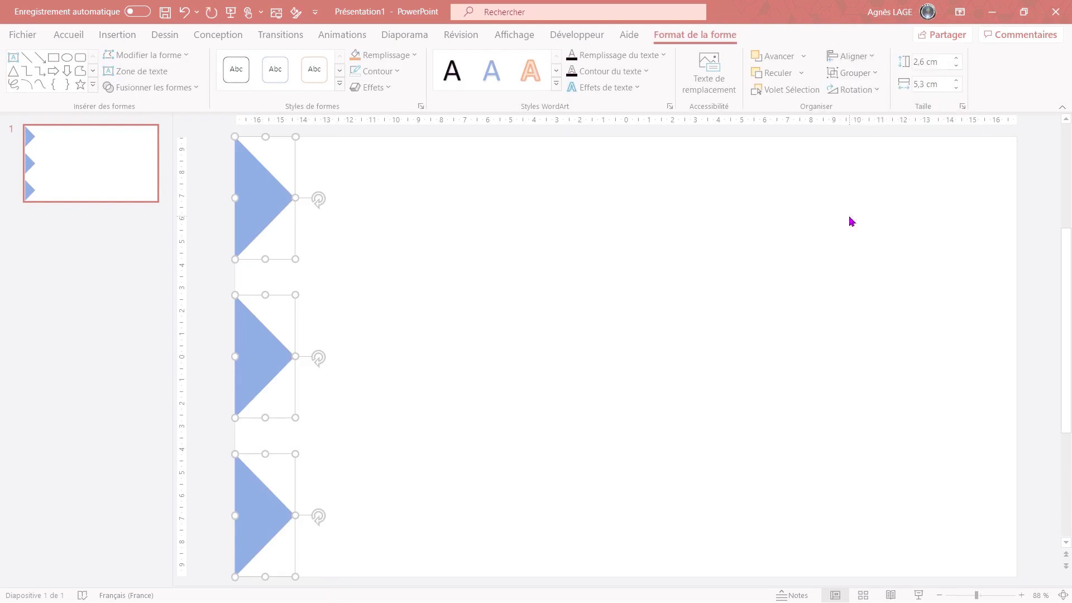
click(93, 87)
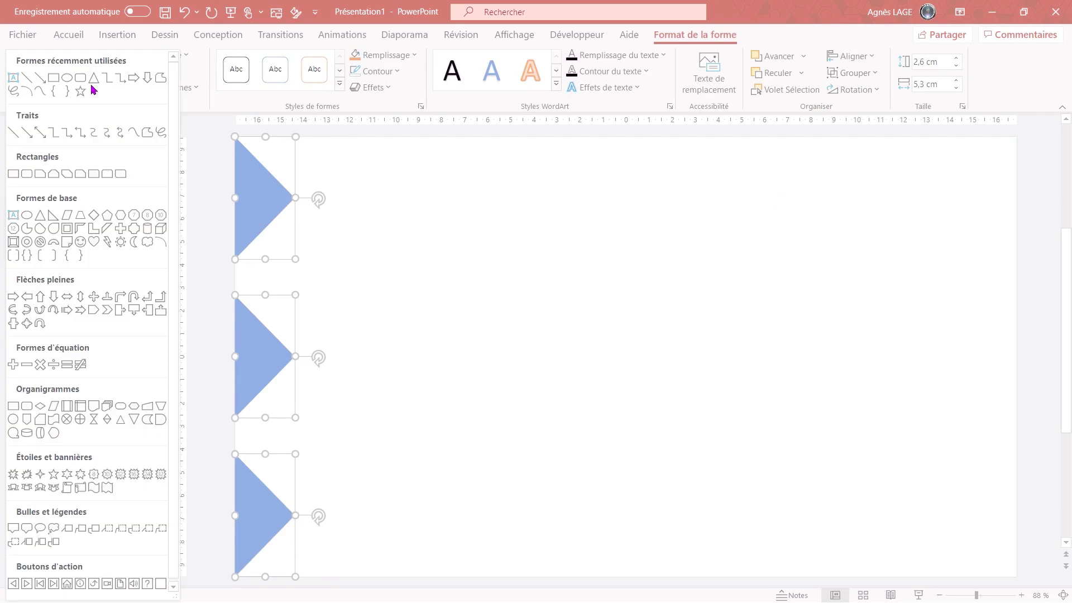
Draw a Losange diamond sized 5,3 cm by 5,3 cm.
click(100, 215)
drag(406, 192, 479, 286)
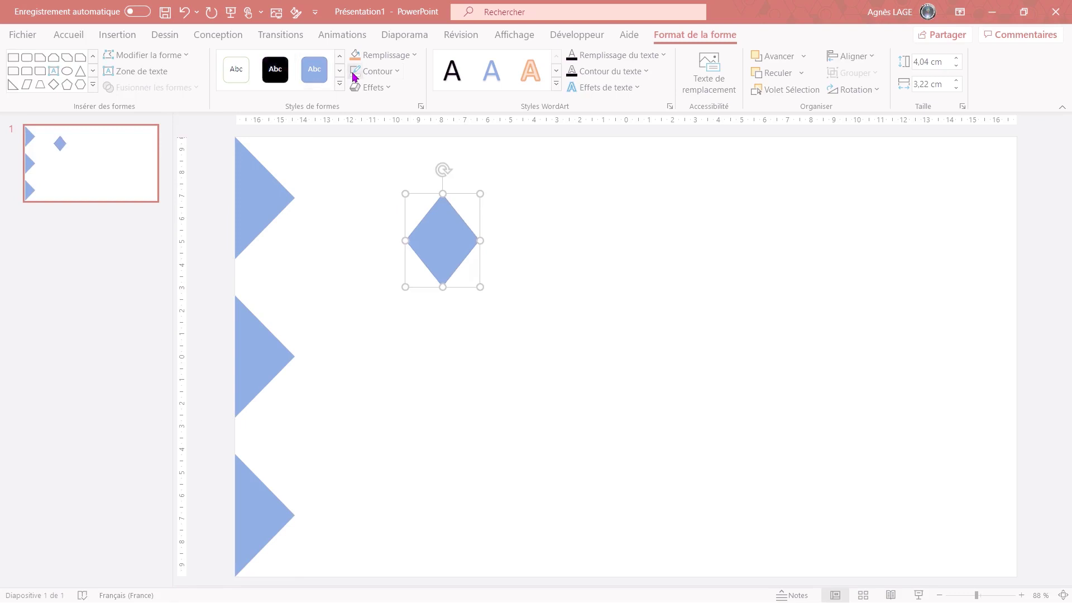
click(925, 63)
text(5,3)
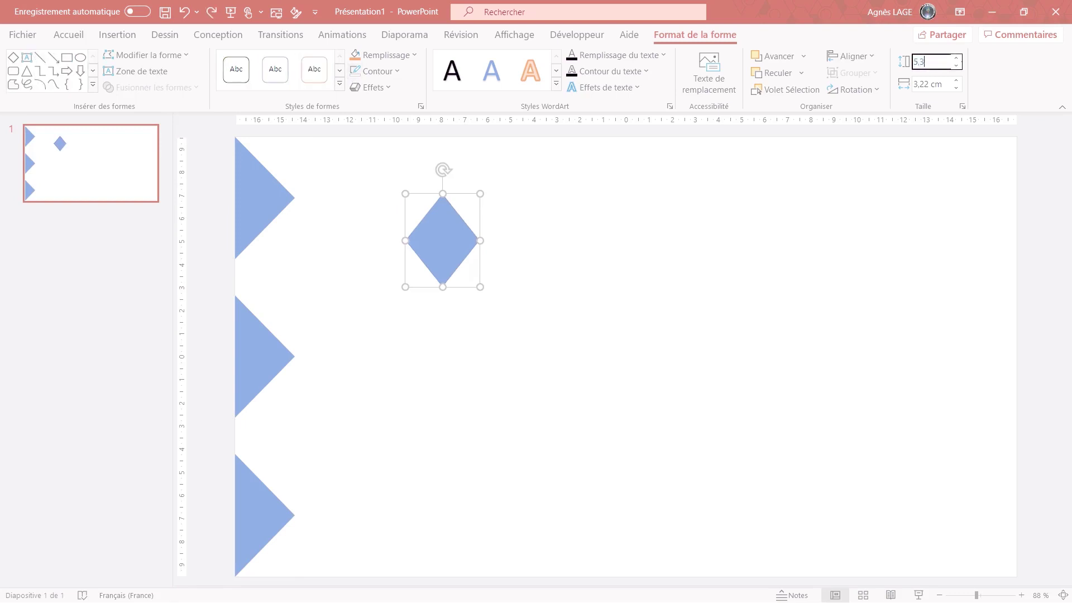
key(Tab)
text(5)
key(Return)
Place the diamond between the top and middle triangles, copy it into the lower gap, and select everything.
mouse_move(465, 246)
mouse_down()
mouse_move(337, 262)
mouse_move(330, 252)
mouse_move(323, 264)
mouse_up()
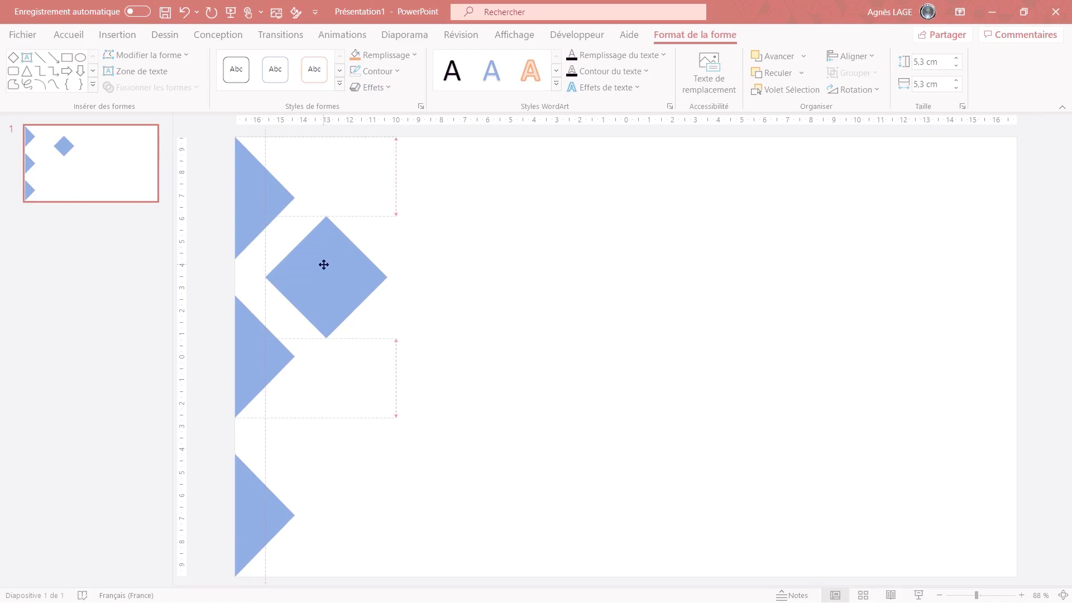
drag(324, 264, 325, 266)
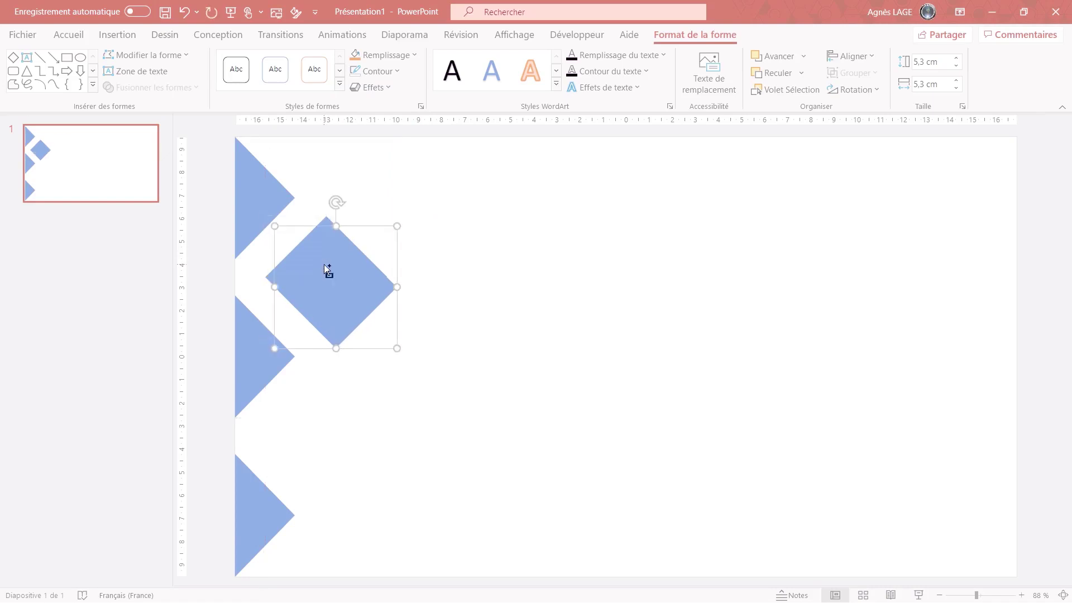
mouse_move(324, 266)
mouse_down()
mouse_move(326, 448)
mouse_move(335, 442)
mouse_up()
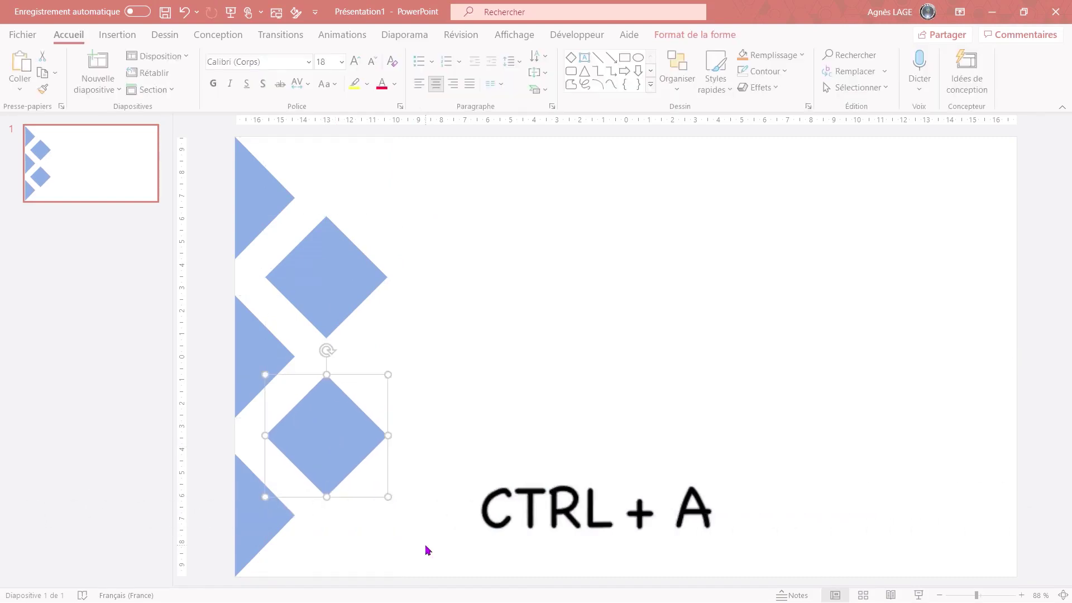
key(ctrl+a)
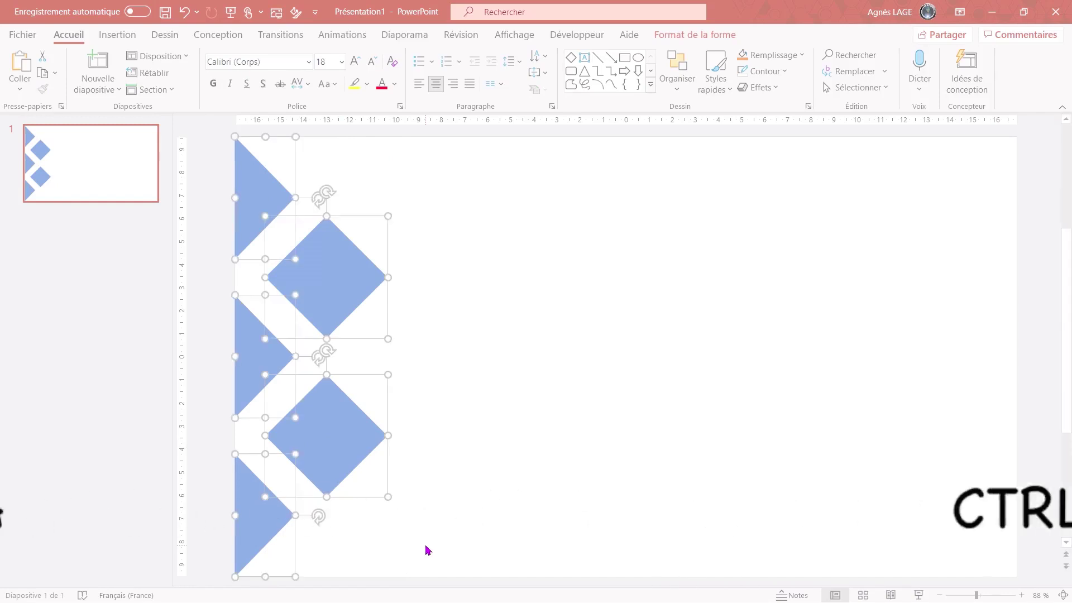
Unir the five shapes into one 6,6 × 19,05 cm shape and drag it to the right edge.
click(677, 43)
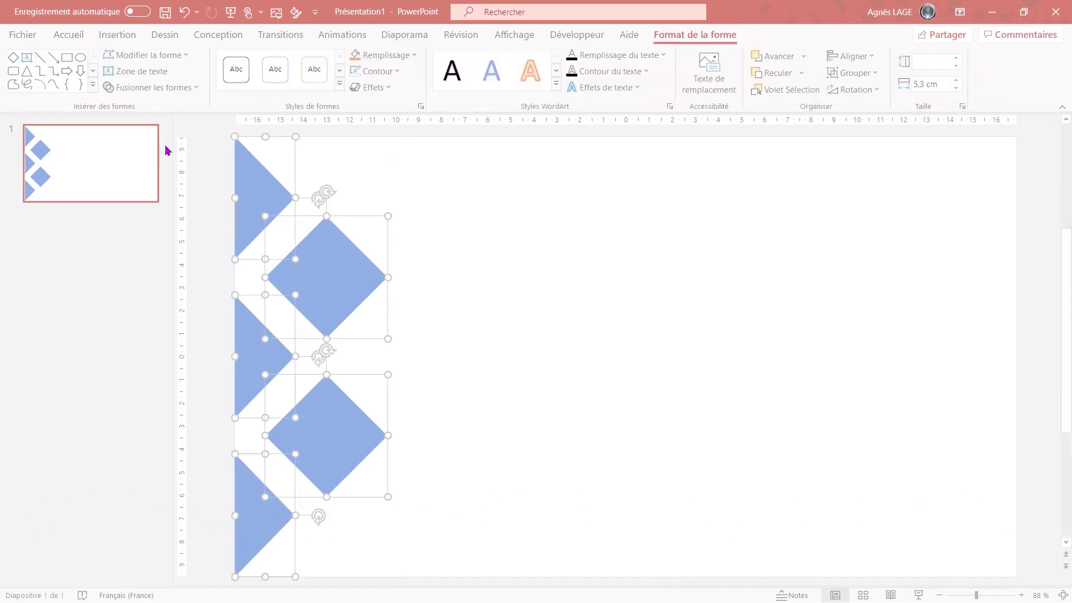
click(172, 95)
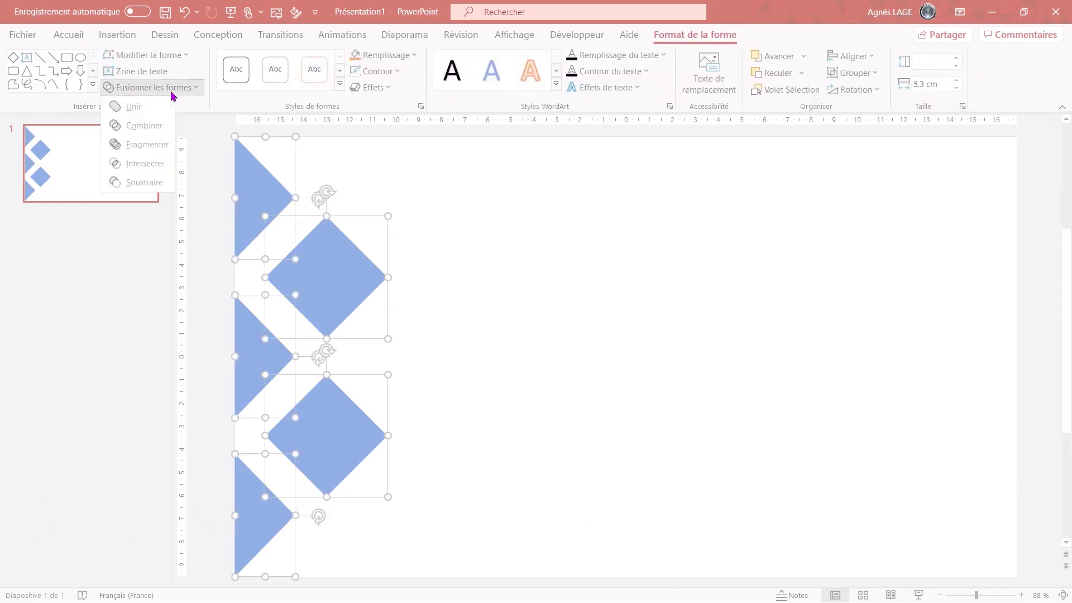
click(130, 107)
scroll(669, 441, down, 3)
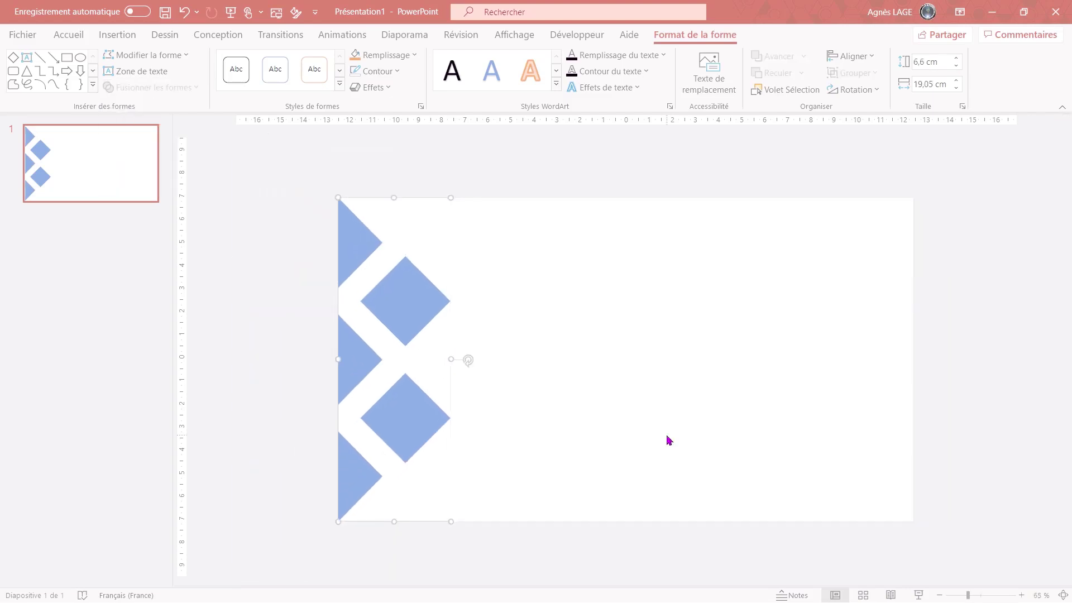
mouse_move(419, 388)
mouse_down()
mouse_move(871, 392)
mouse_move(974, 379)
mouse_up()
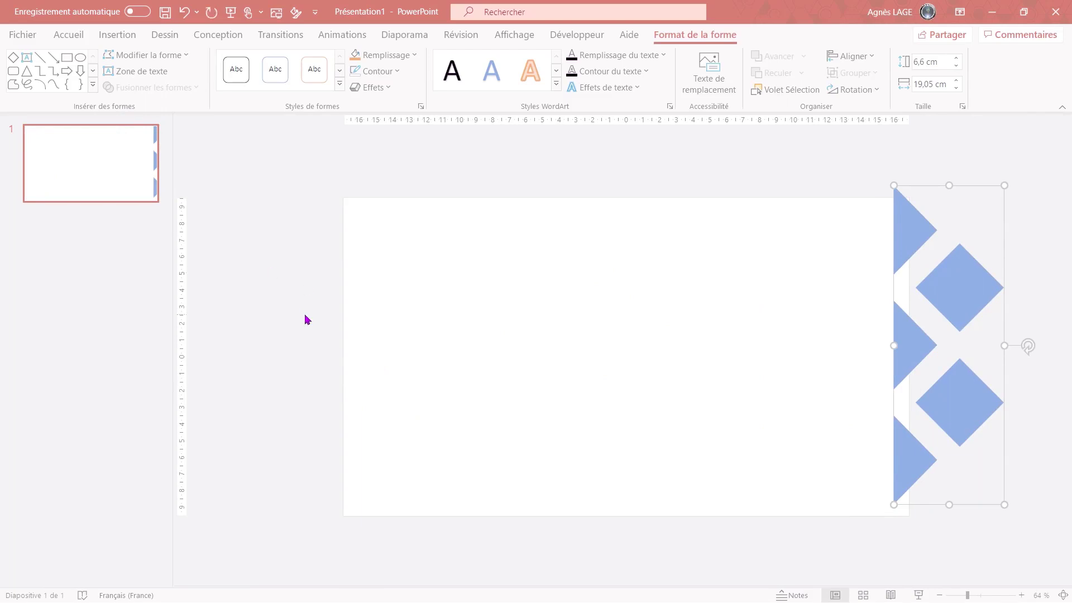
Draw an Éclair lightning bolt, size it 15,6 × 7,8 cm, and move it beside the diamonds.
click(93, 86)
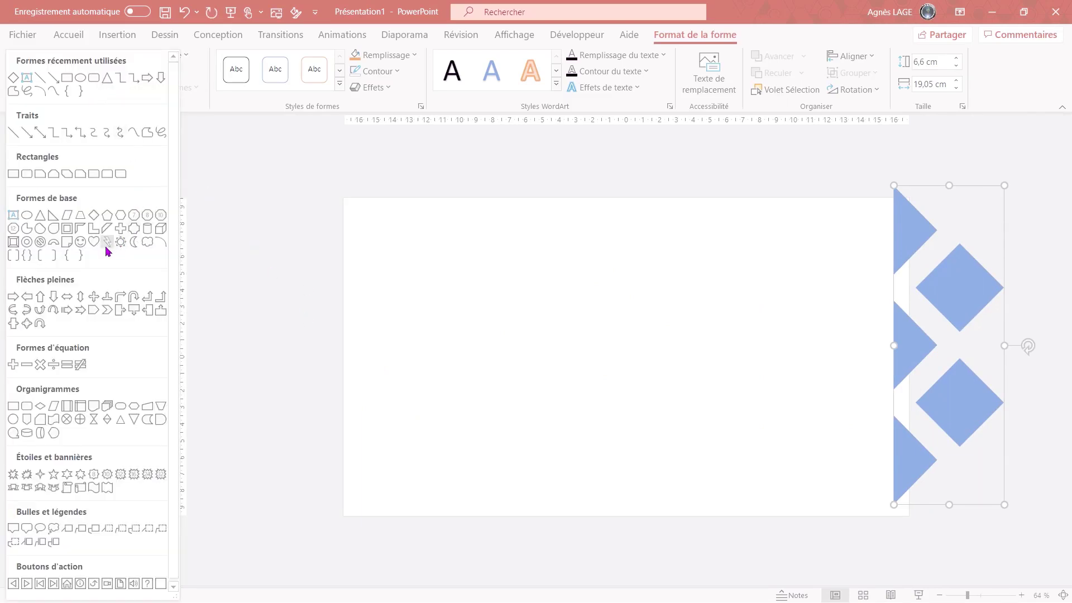
click(106, 244)
drag(384, 236, 581, 470)
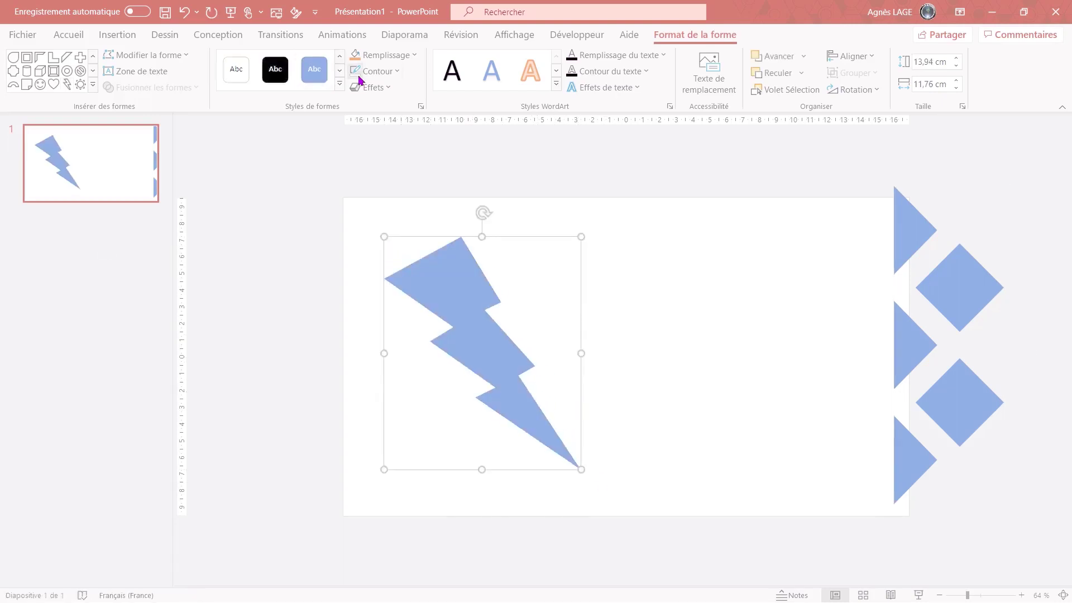
click(932, 62)
text(15,60)
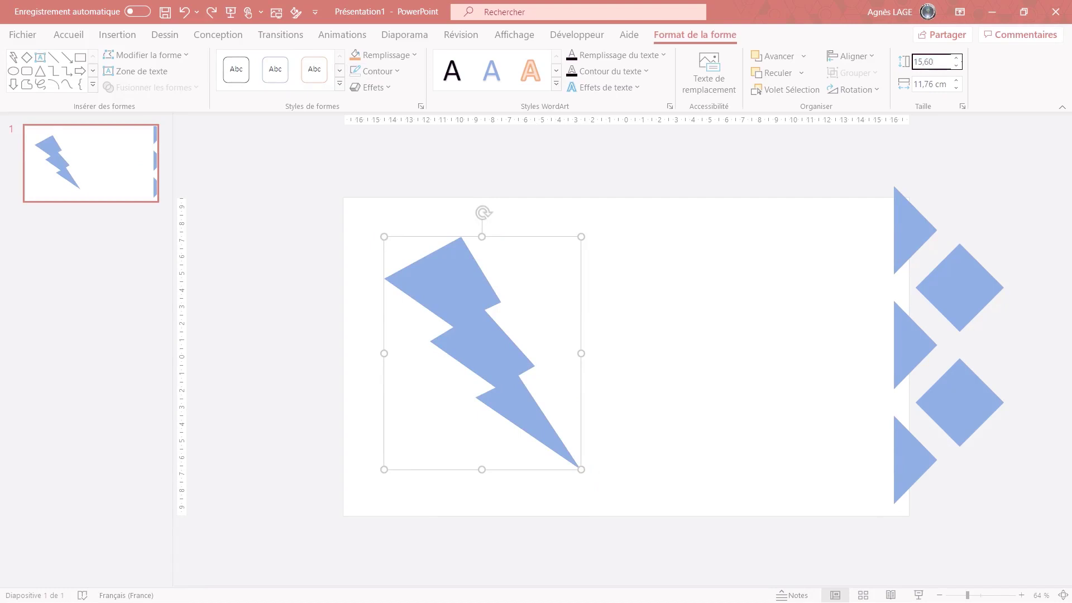
key(Tab)
text(7)
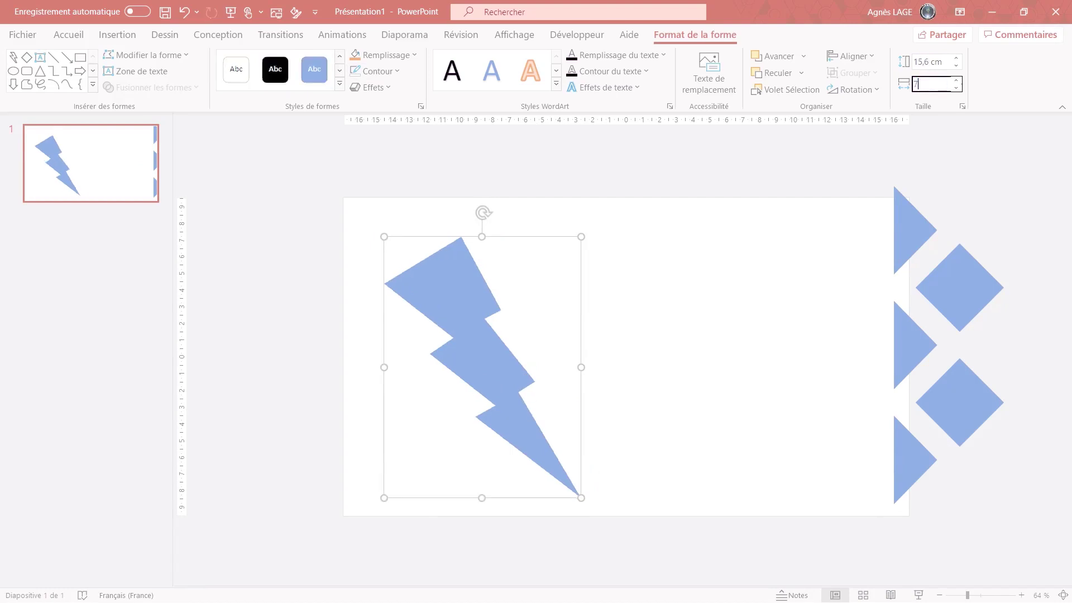
key(Return)
drag(515, 318, 858, 305)
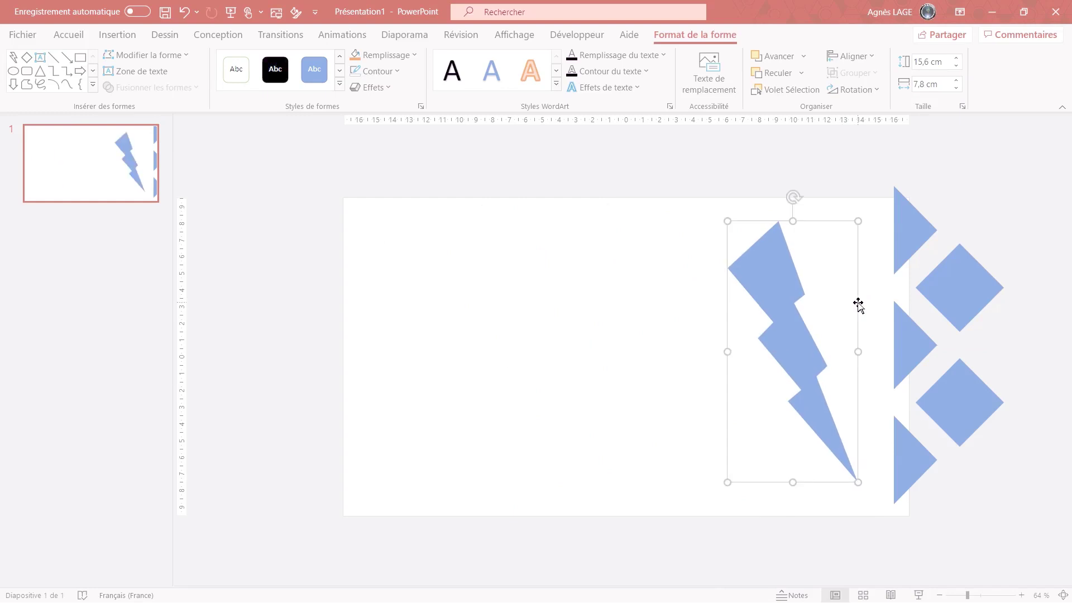
Draw a Flèche à droite rayée striped arrow sized 4,4 cm by 4,4 cm.
click(93, 85)
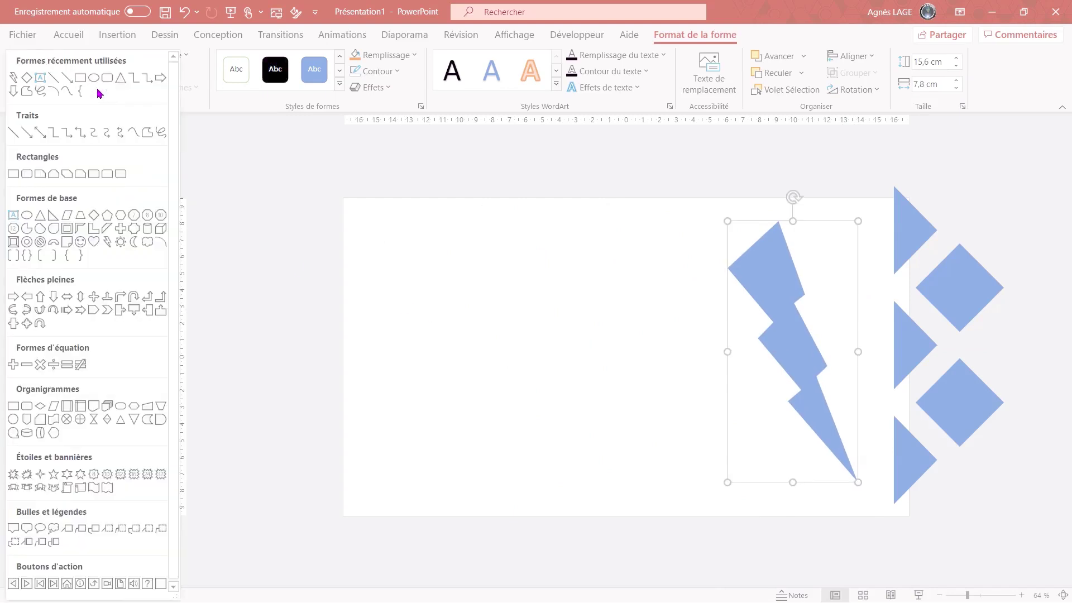
click(66, 310)
drag(397, 297, 484, 402)
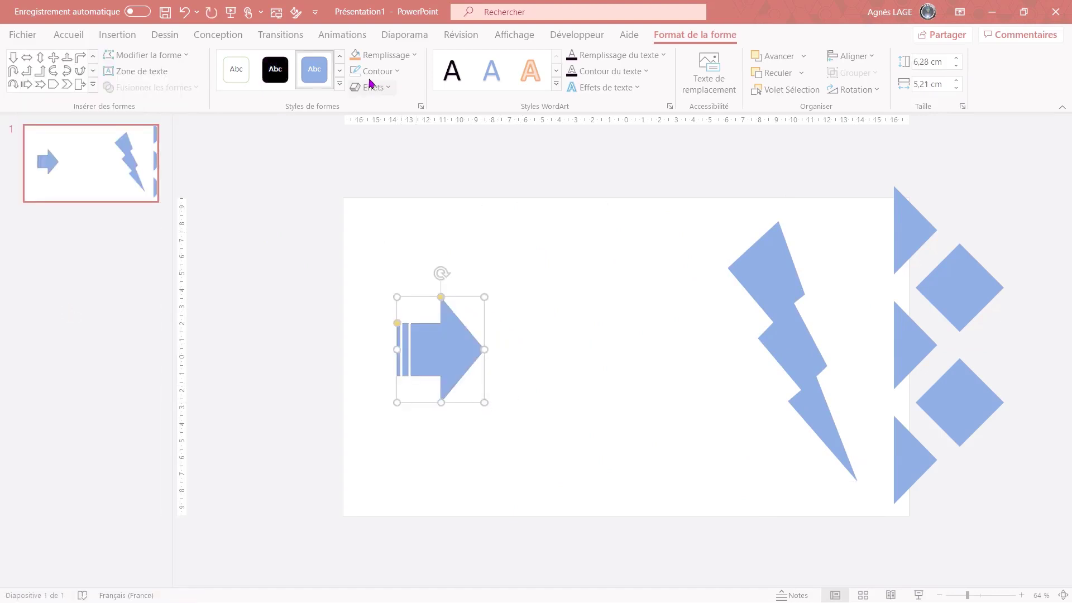
click(924, 62)
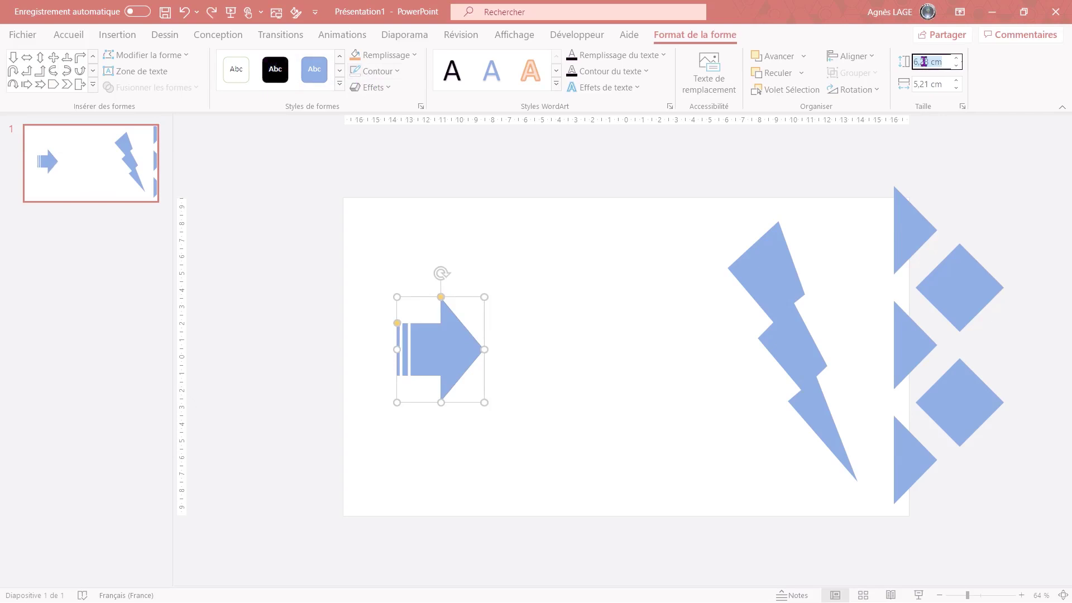
text(4,4)
key(Tab)
text(4,4)
key(Return)
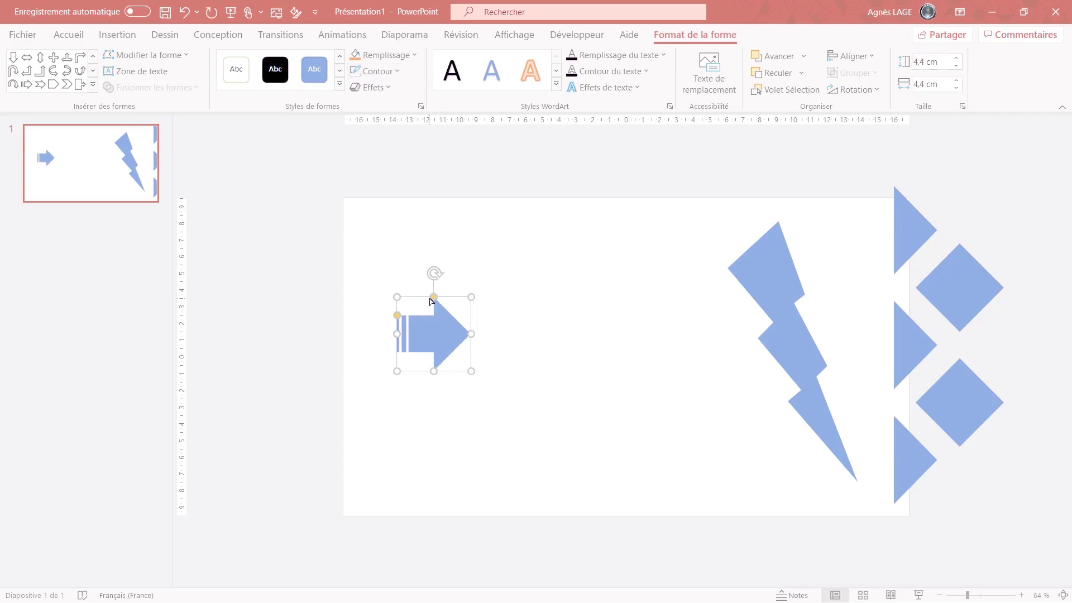
Drag the arrow's adjustment handles to reshape it into a striped triangle in the bottom-left corner.
key(ctrl+z)
drag(437, 299, 399, 300)
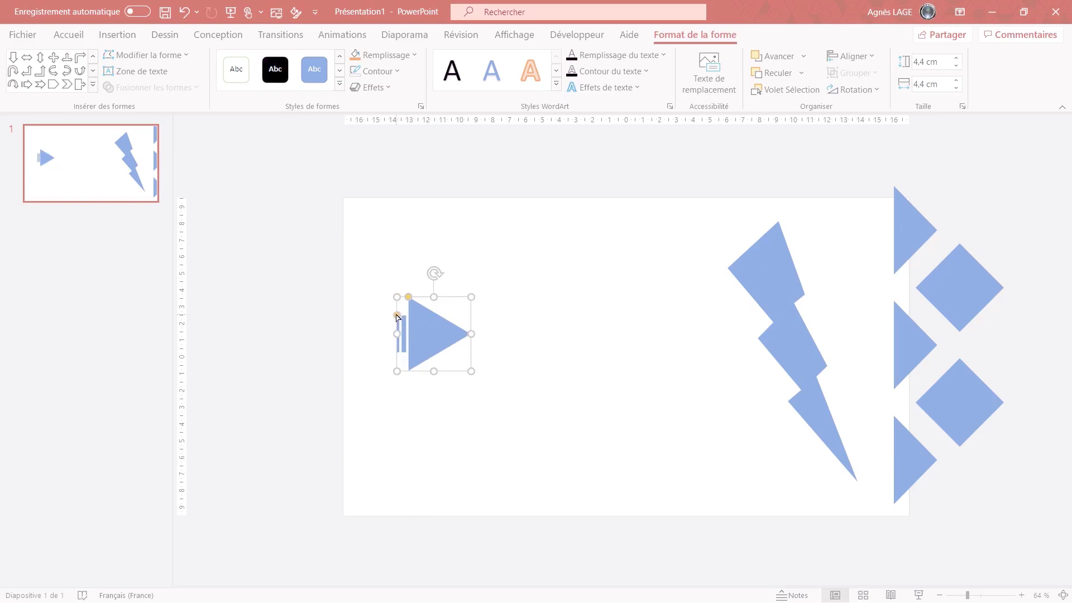
drag(397, 316, 379, 481)
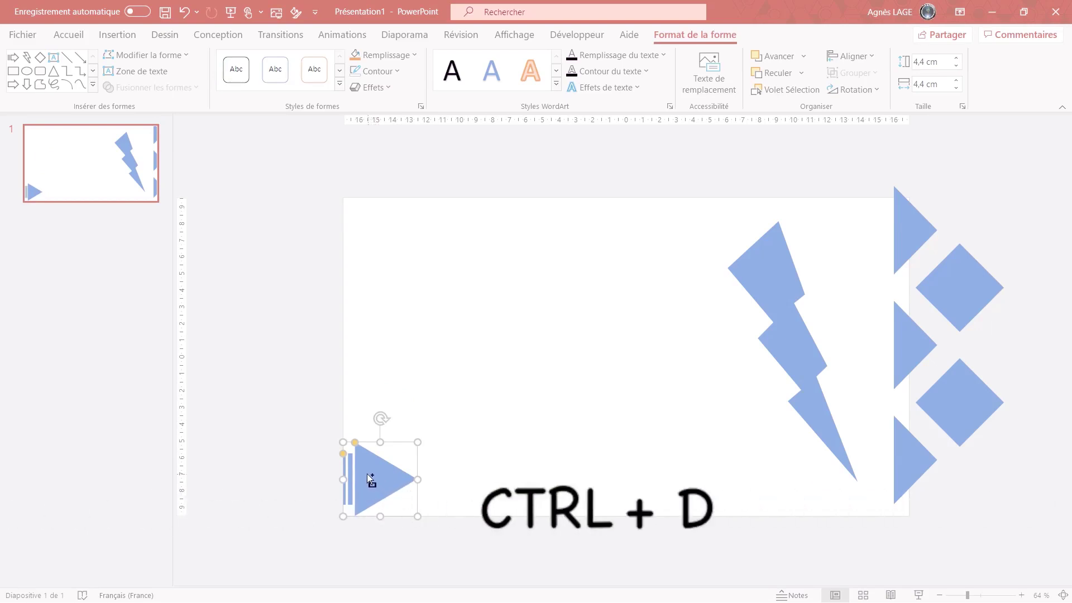
Duplicate the striped triangle into four copies down the left edge and select all four.
key(ctrl+d)
key(ctrl+d)
key(ctrl+d)
drag(402, 499, 379, 248)
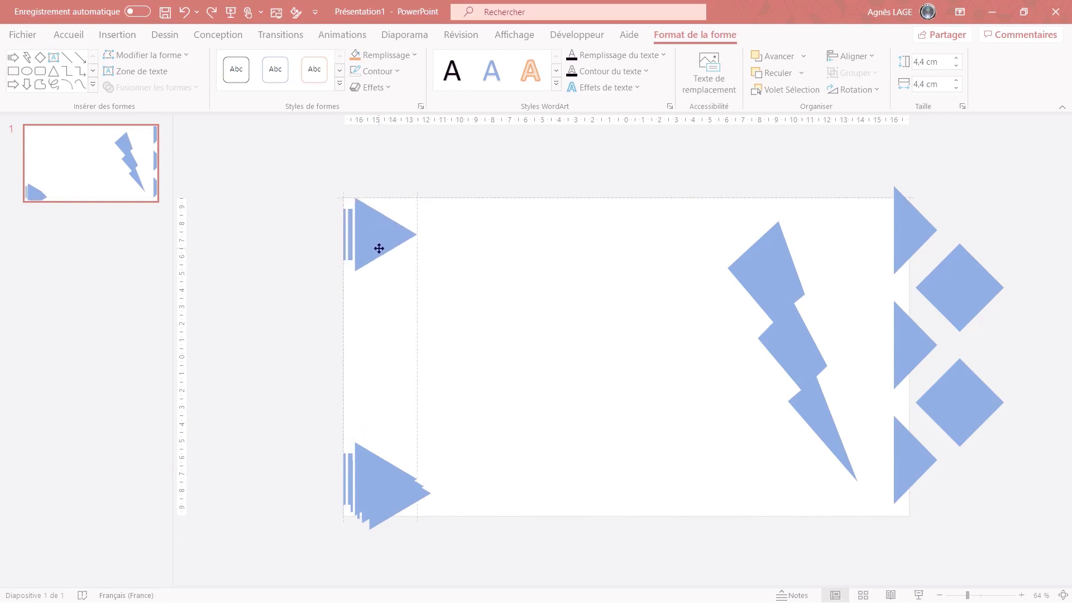
mouse_move(388, 495)
mouse_down()
mouse_move(409, 316)
mouse_move(412, 410)
mouse_up()
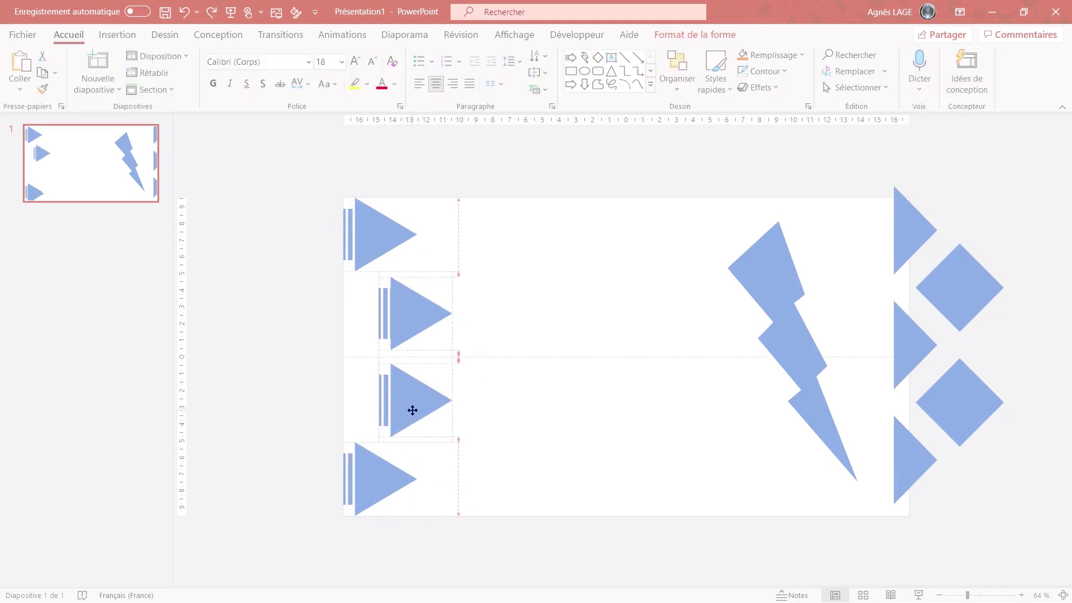
drag(293, 166, 482, 561)
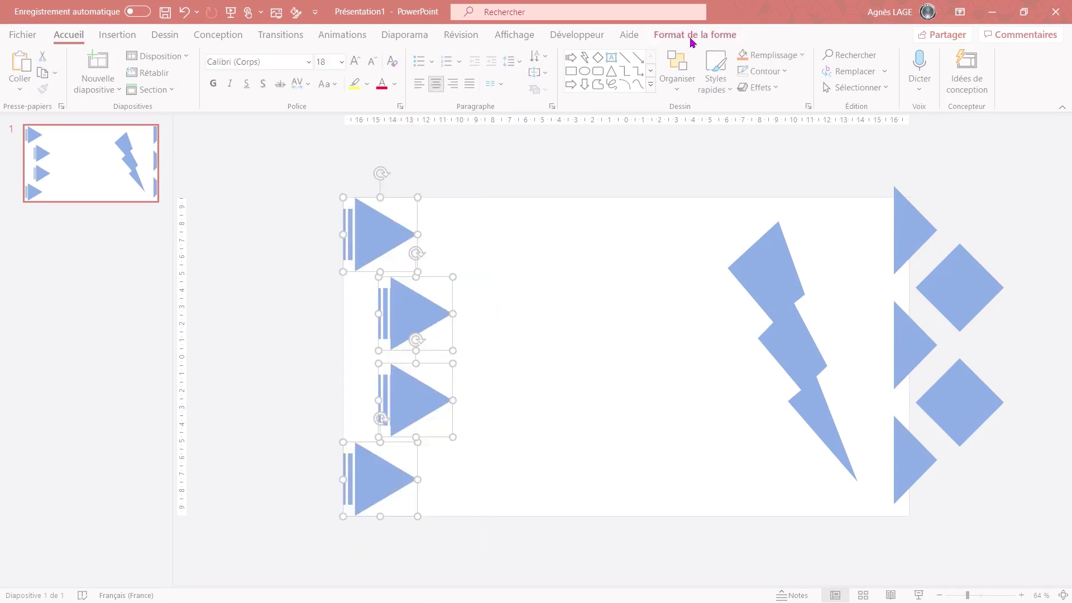
Unir the four striped triangles into one 19,05 × 6,52 cm shape beside the lightning bolt.
click(692, 36)
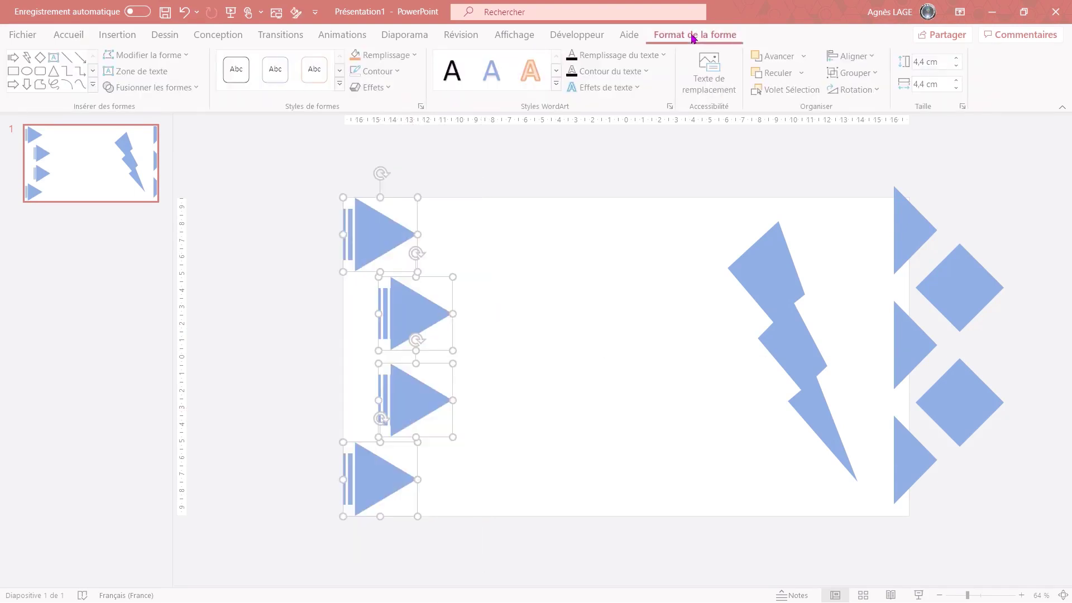
click(186, 90)
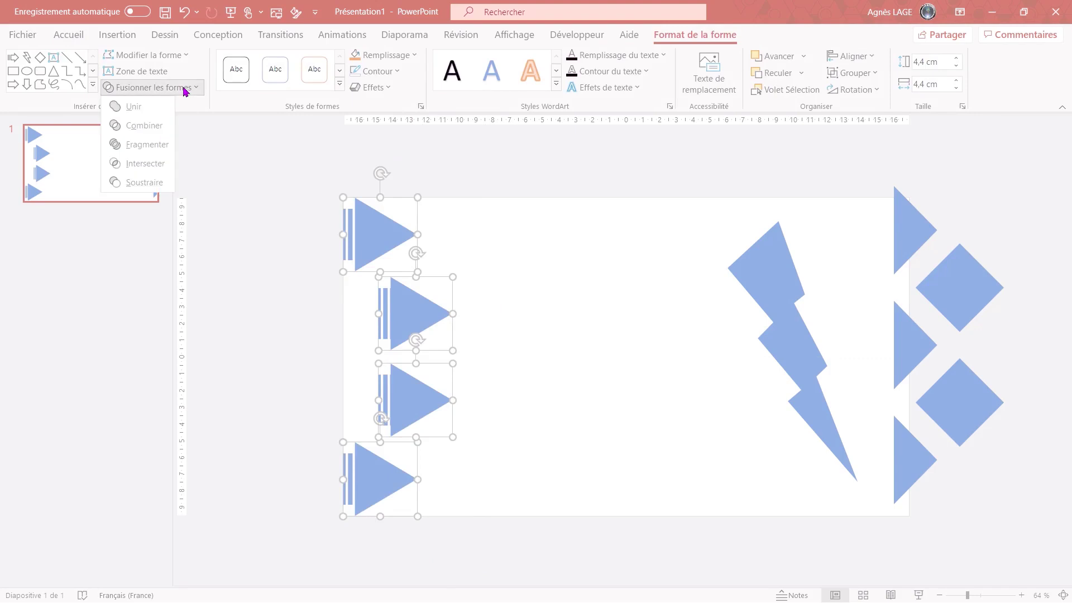
click(132, 108)
mouse_move(412, 408)
mouse_down()
mouse_move(679, 402)
mouse_move(707, 411)
mouse_up()
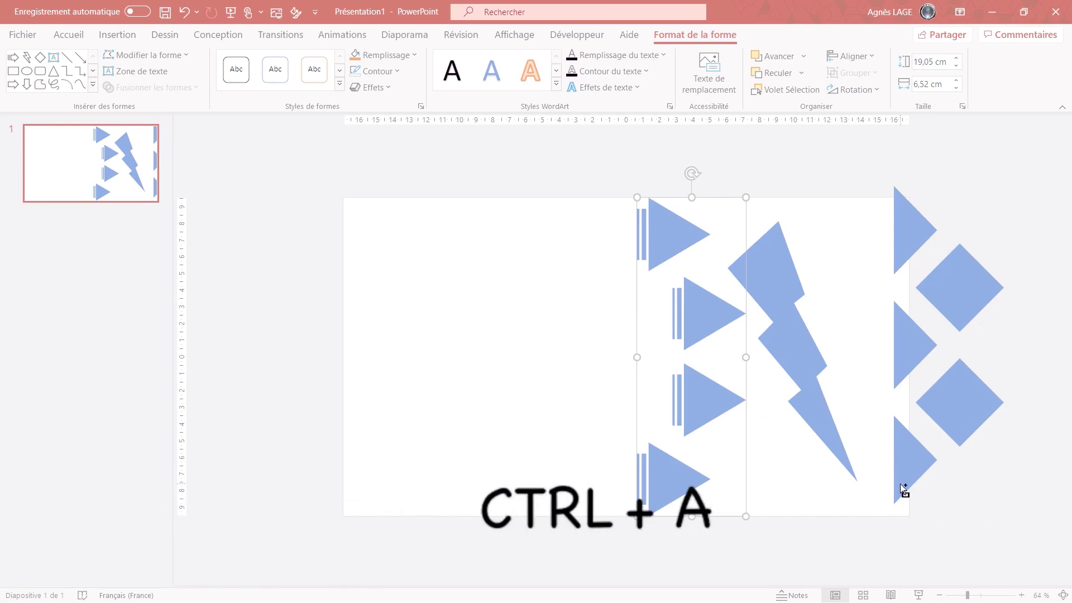
Select and copy every shape with Ctrl+A, Ctrl+C, then create a new presentation with Ctrl+N.
key(ctrl+a)
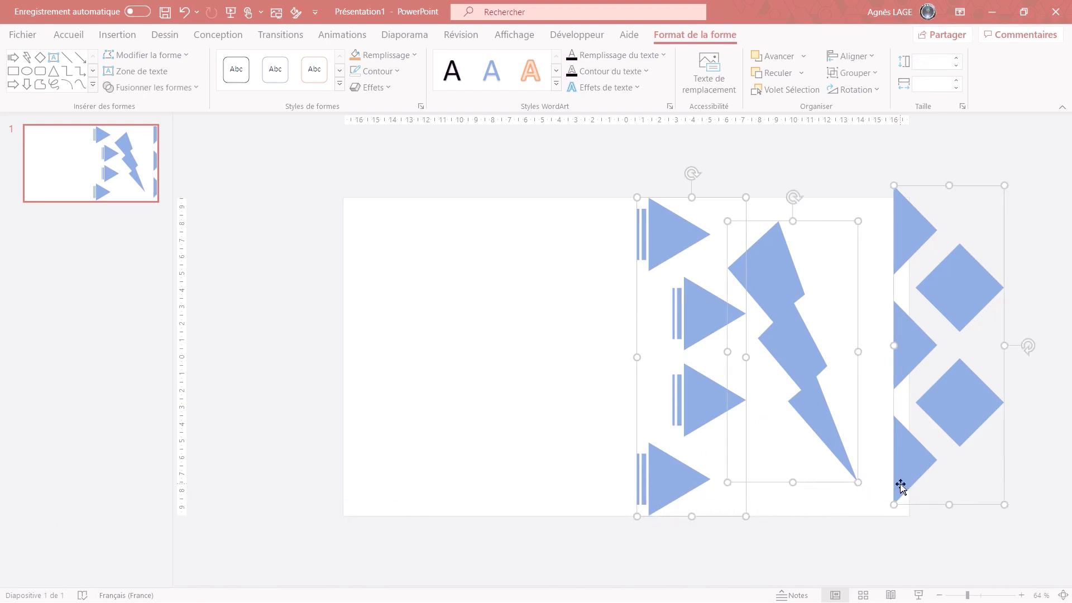
key(ctrl+c)
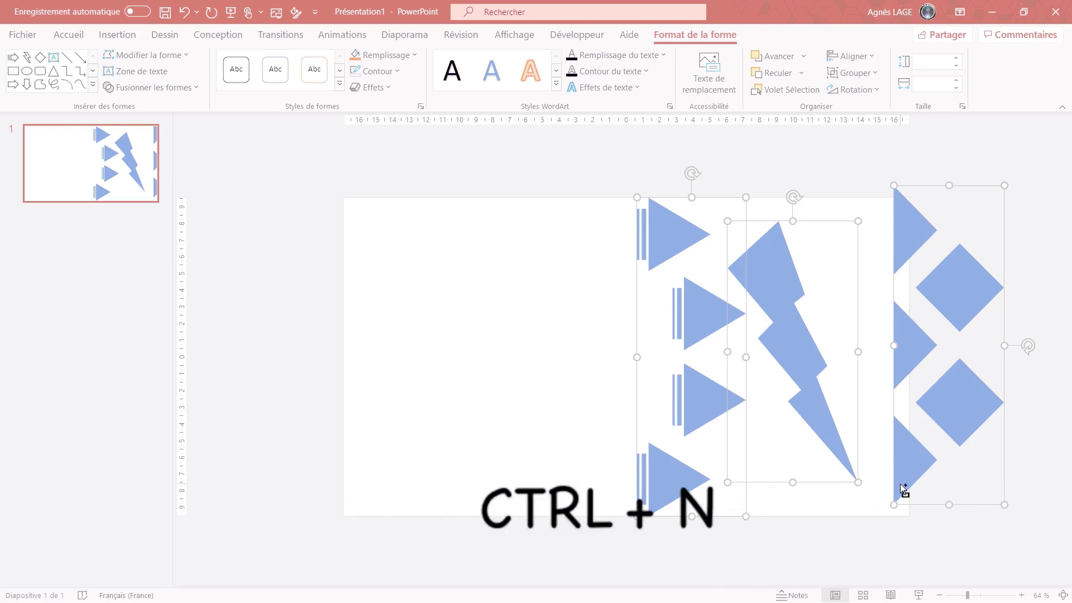
key(ctrl+n)
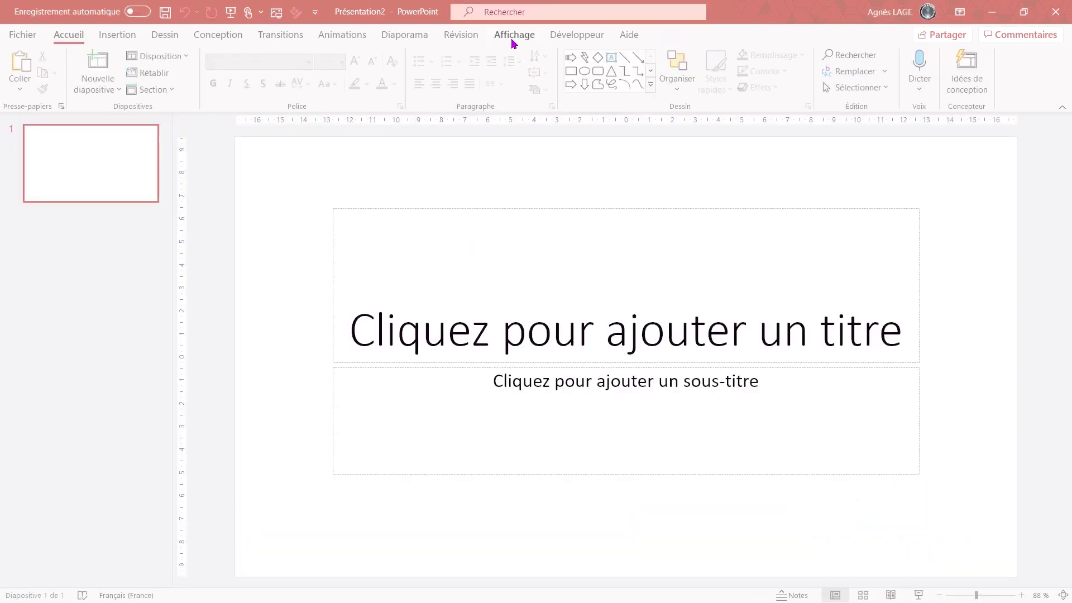
Switch Présentation2 to slide master view and insert a new layout.
click(512, 36)
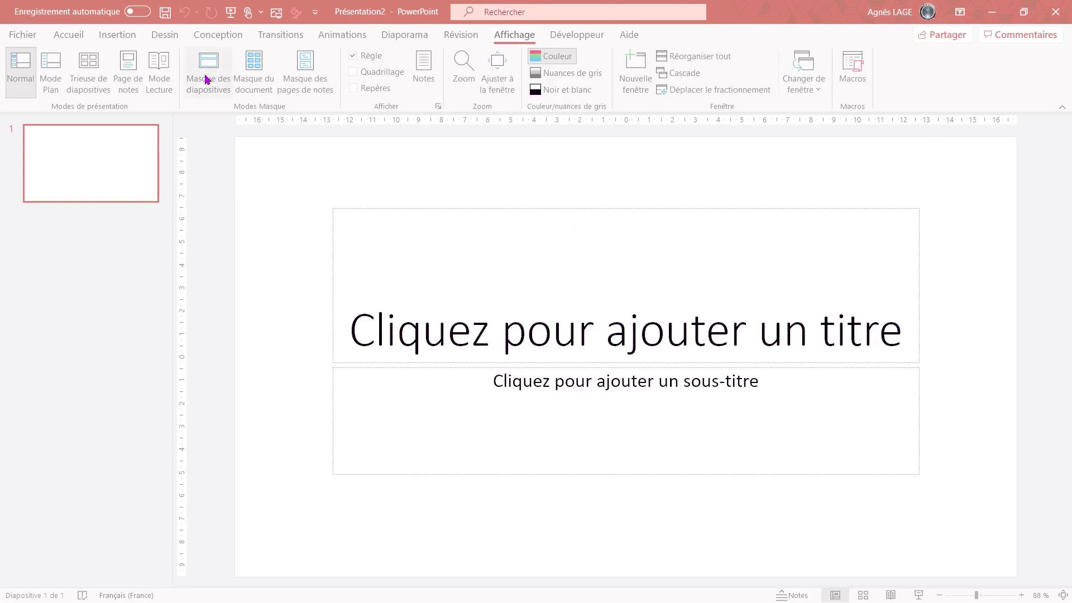
click(207, 79)
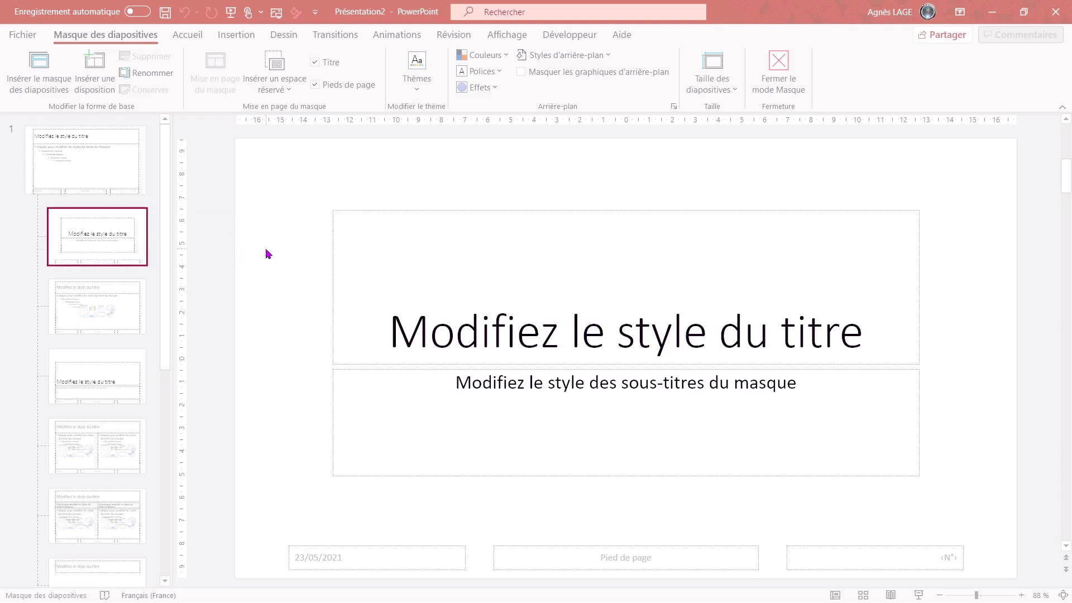
click(95, 84)
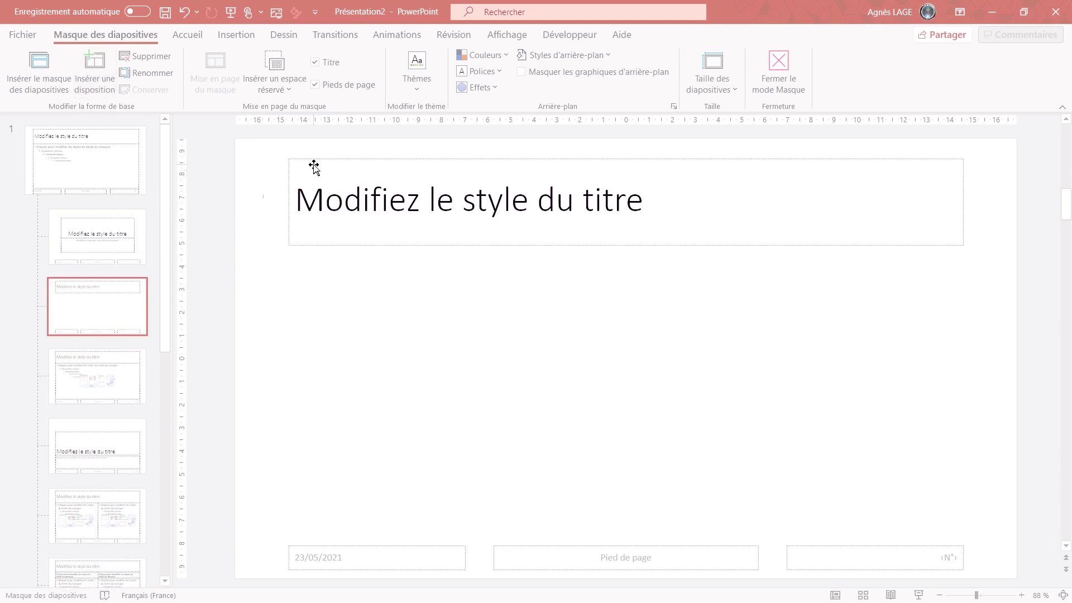
Remove the new layout's title and footers and paste in the triangles, lightning bolt and diamonds.
click(315, 163)
key(ctrl+a)
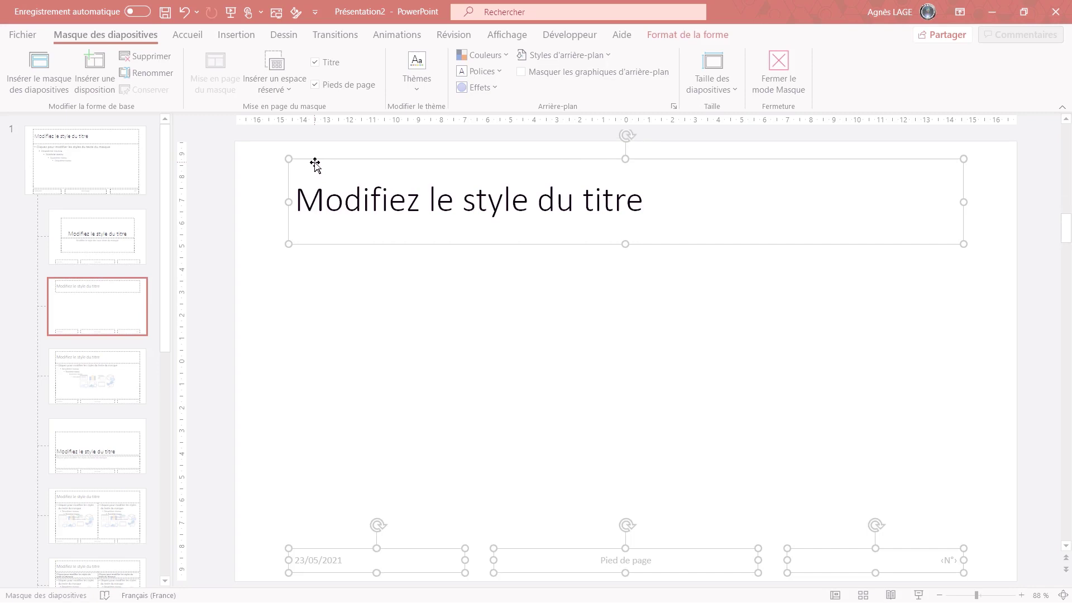
key(Delete)
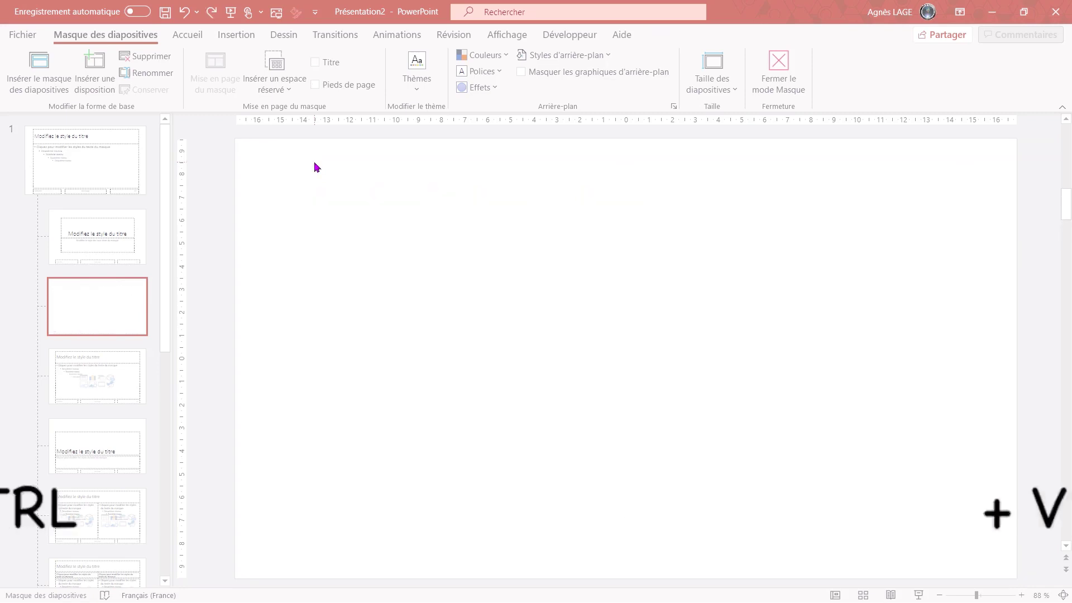
key(ctrl+v)
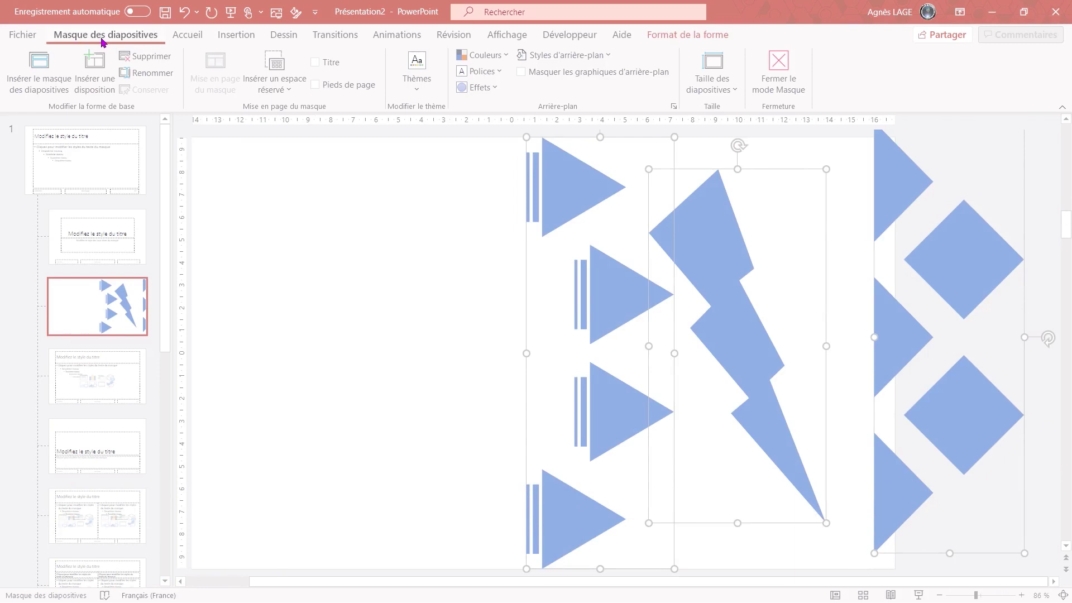
click(290, 92)
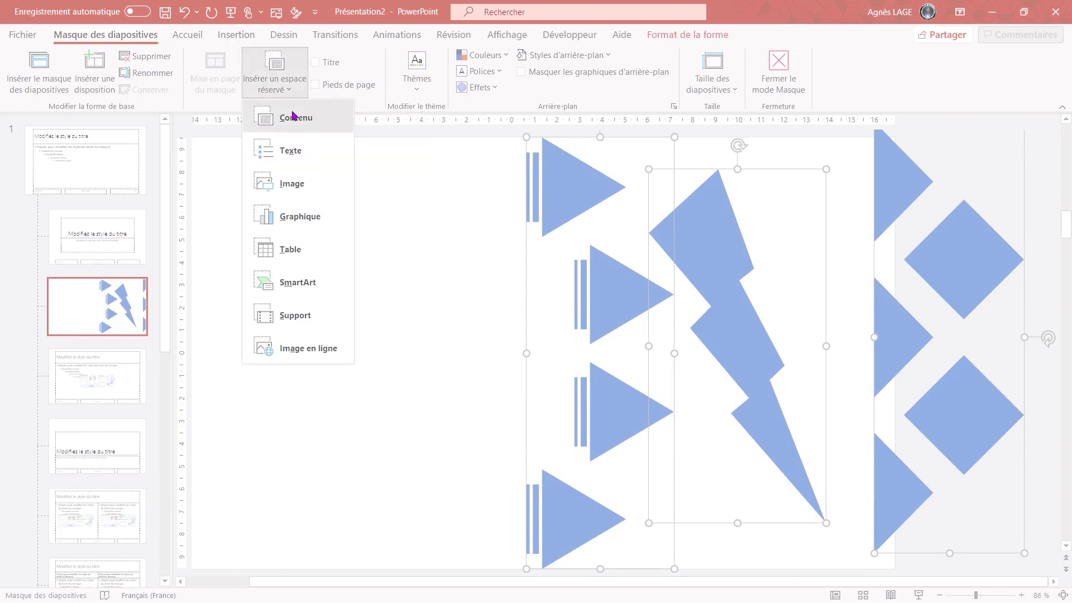
Draw a full-height picture placeholder on the left half and move the triangle-and-diamond column over it.
click(293, 183)
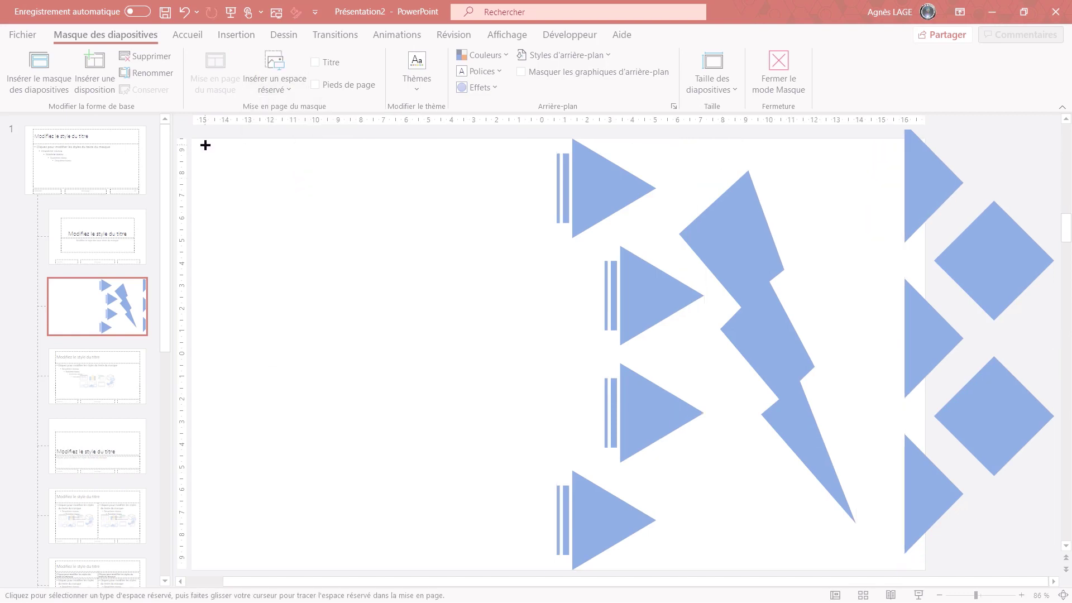
drag(202, 143, 504, 568)
scroll(581, 447, down, 2)
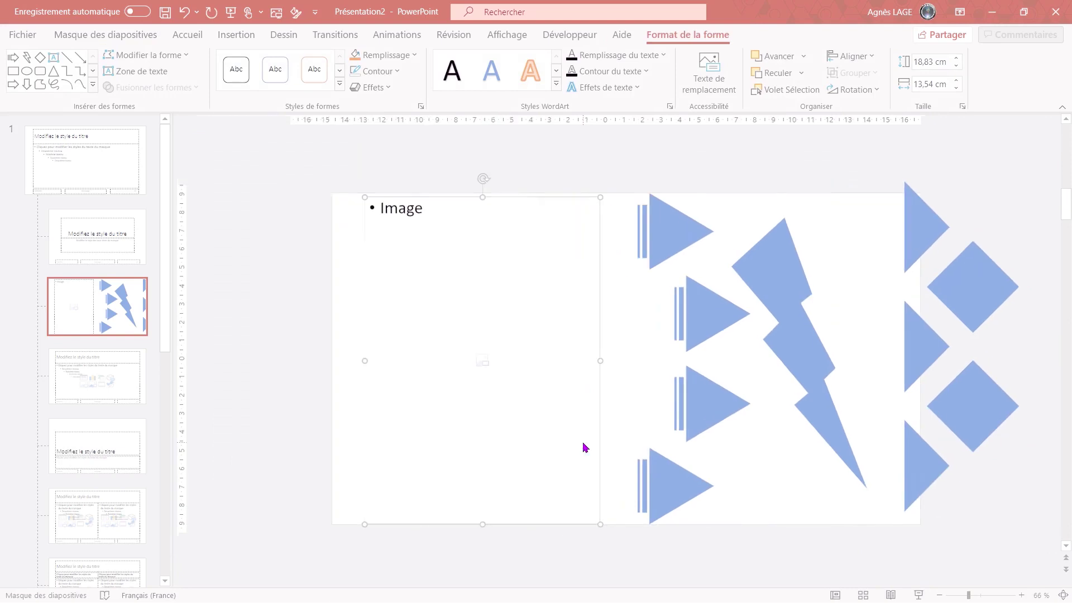
drag(599, 408, 568, 406)
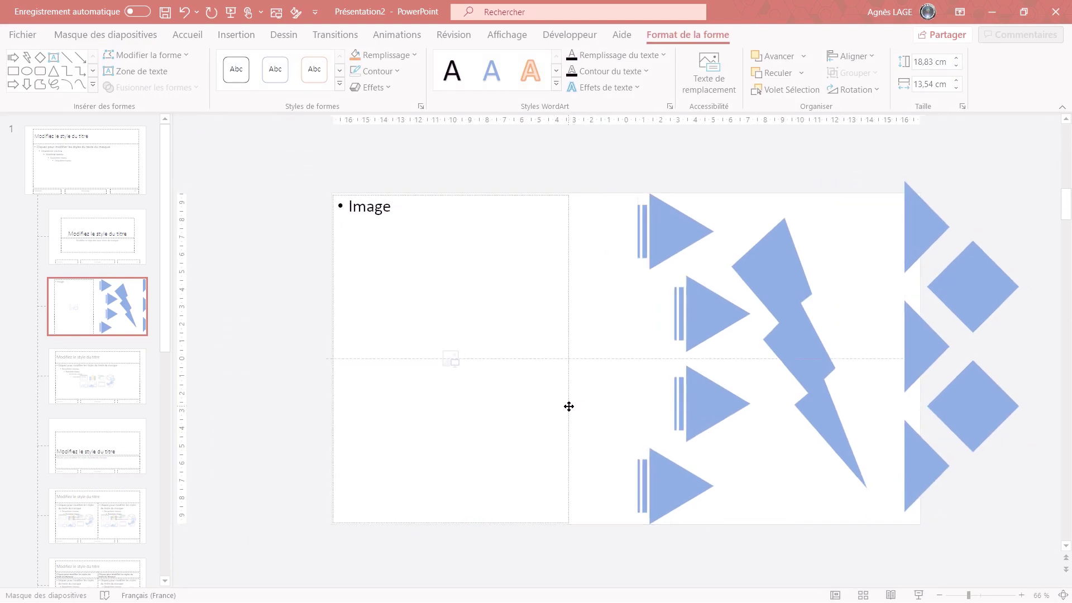
drag(569, 406, 567, 405)
drag(450, 521, 450, 524)
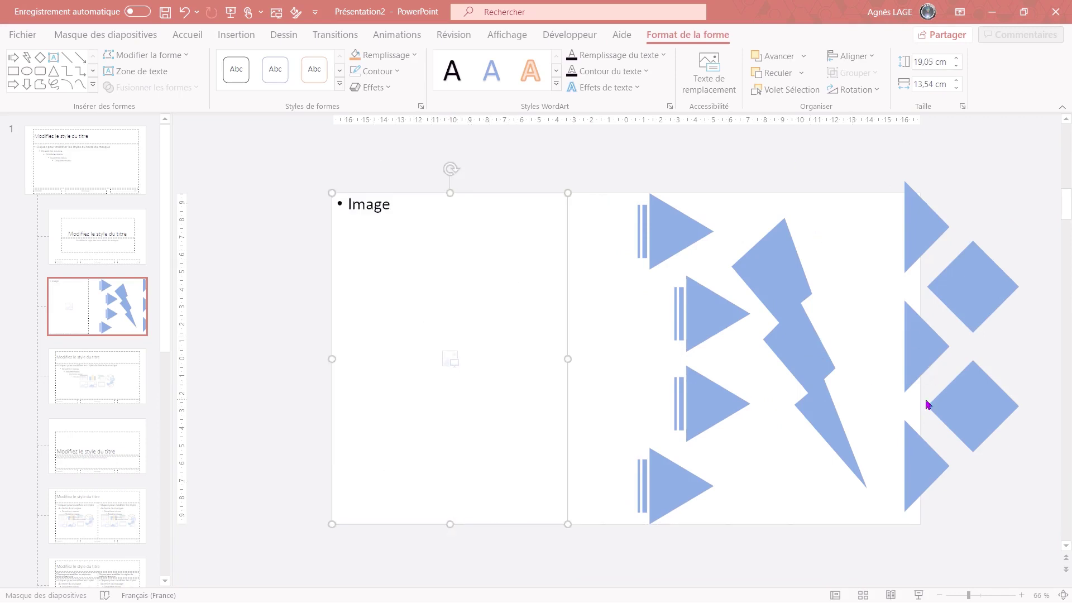
drag(968, 404, 393, 416)
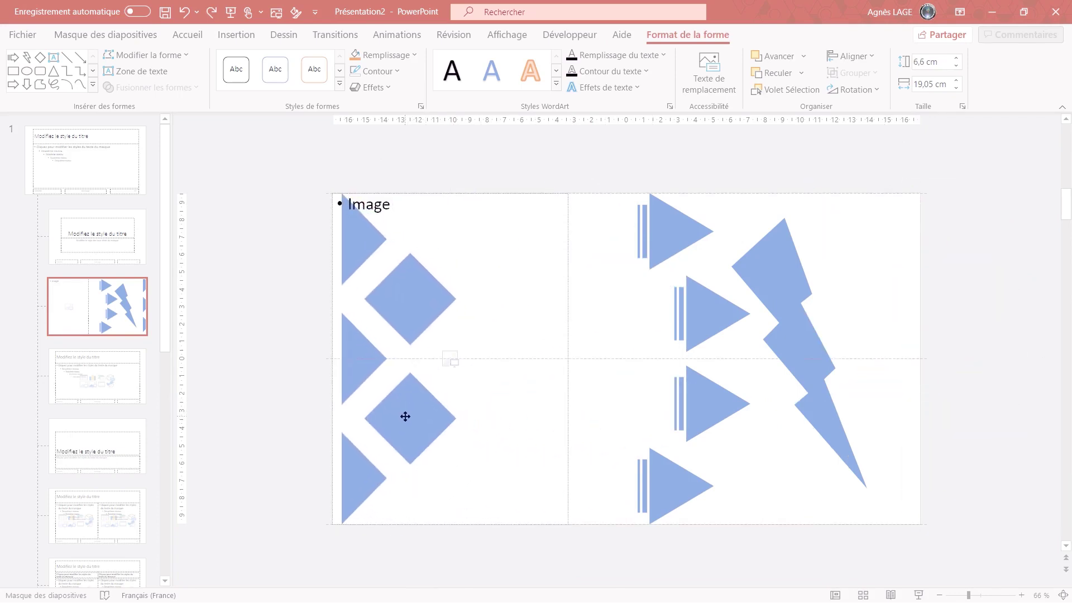
Select the Image placeholder and Forme libre 14 in the Selection pane and intersect them.
click(187, 35)
click(983, 90)
click(994, 147)
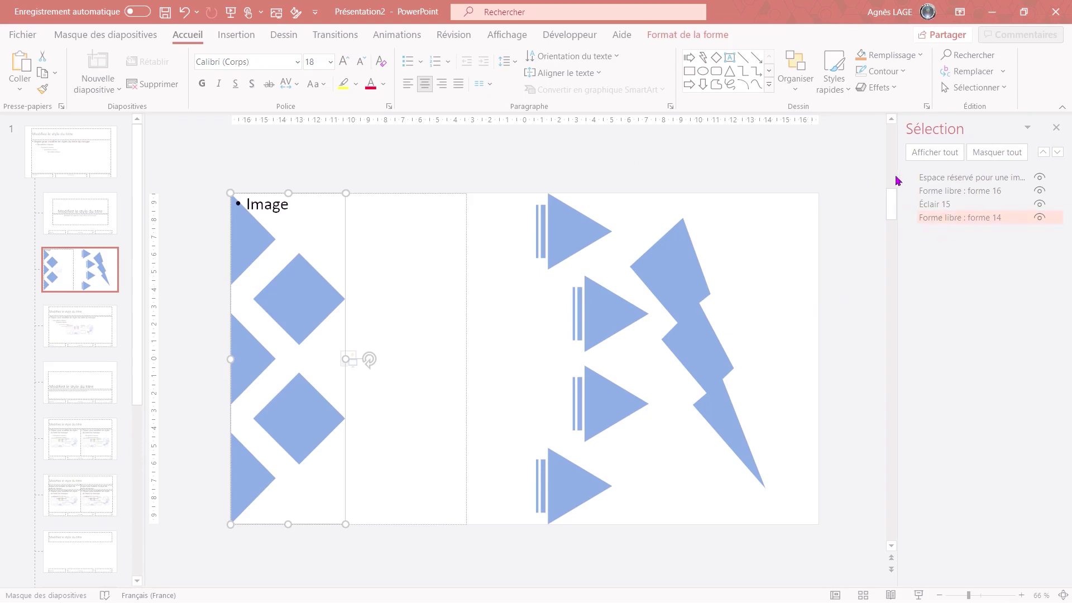
click(941, 178)
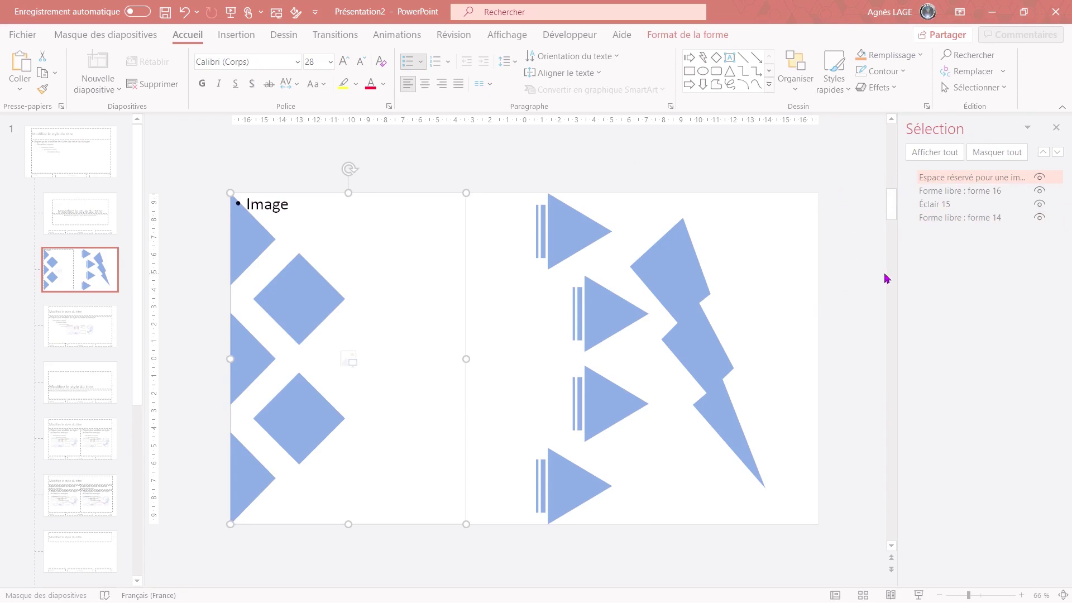
ctrl+click(941, 218)
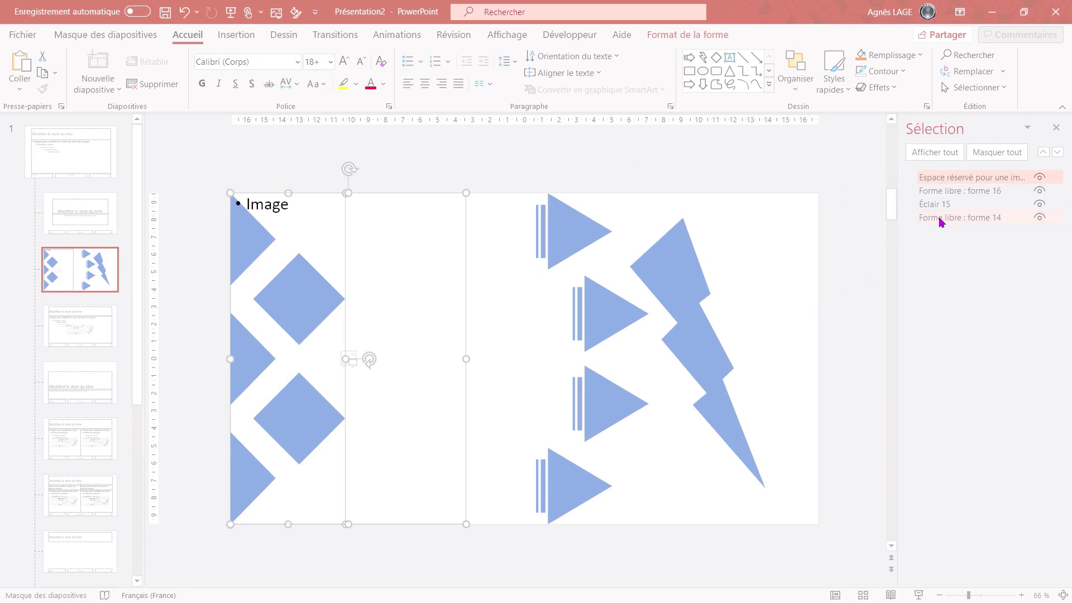
click(668, 37)
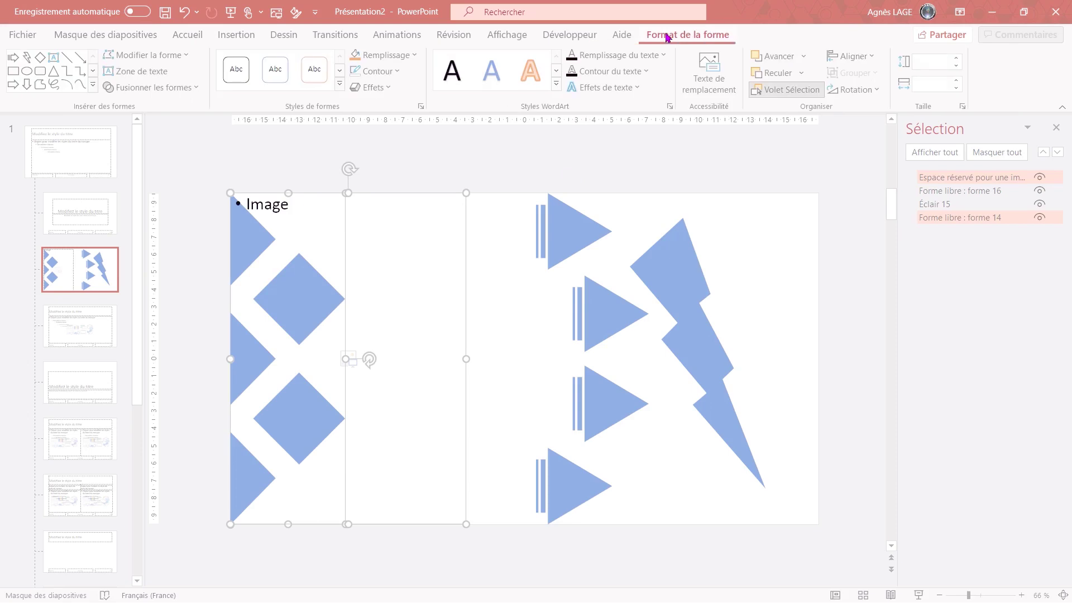
click(173, 91)
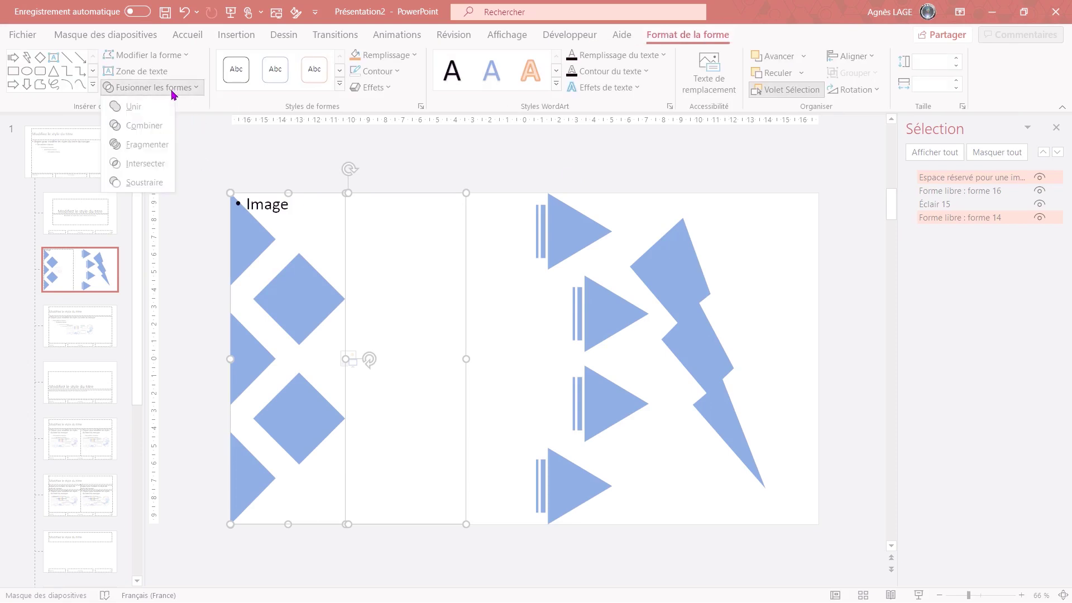
click(158, 172)
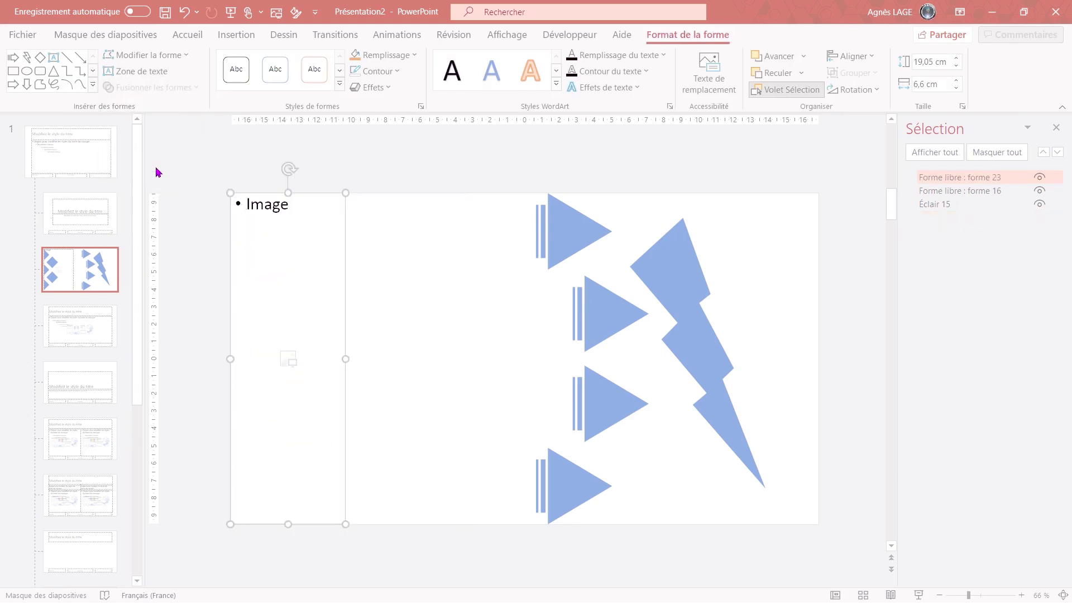
click(425, 283)
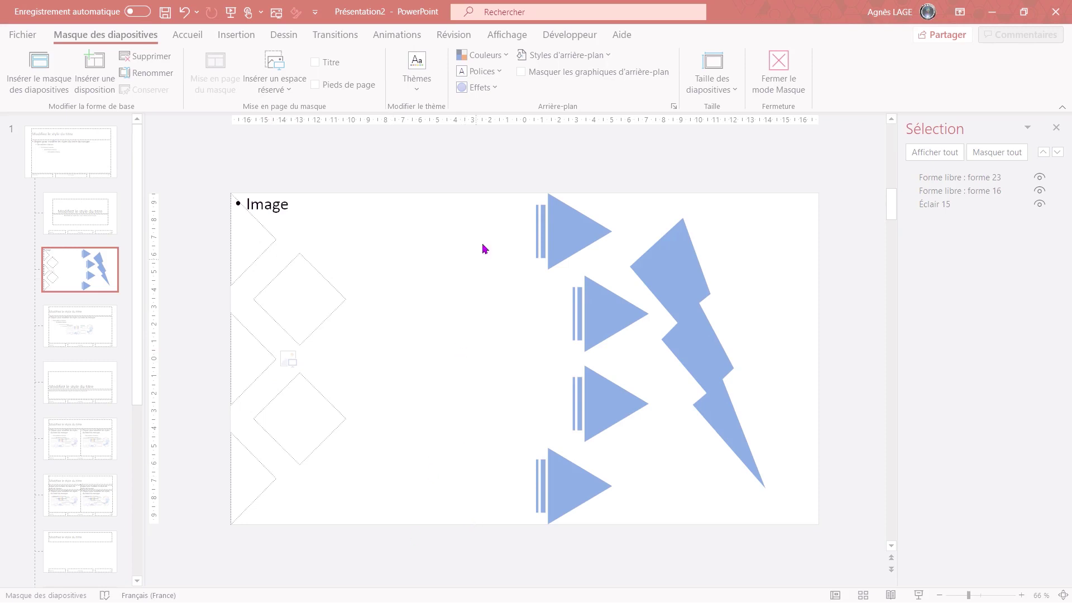
Delete the striped triangles and lightning bolt from the zigzag layout and go to the fourth layout.
drag(483, 174, 832, 560)
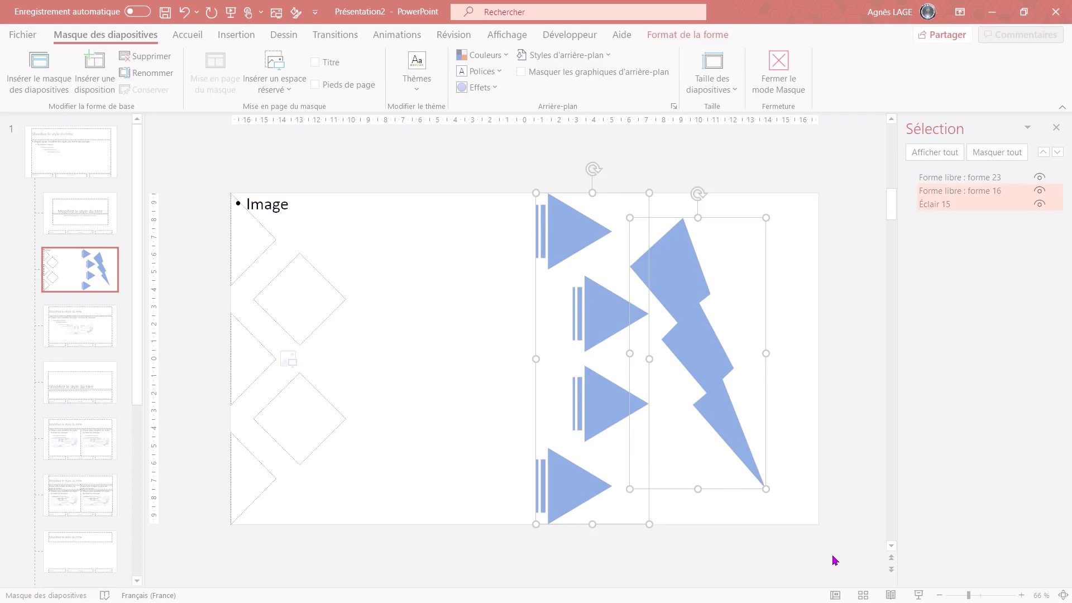
key(Delete)
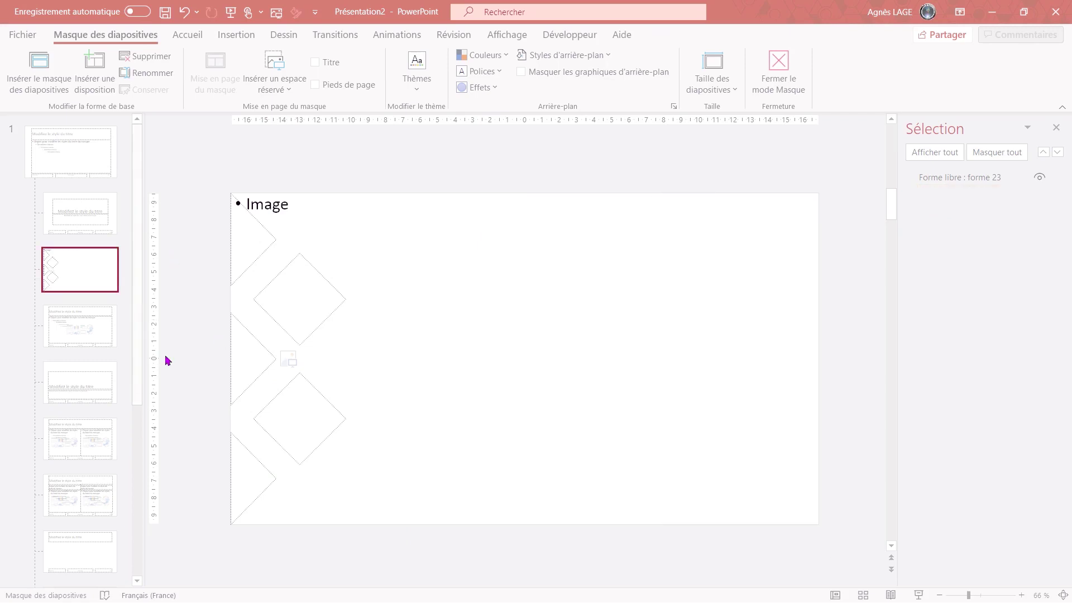
click(100, 336)
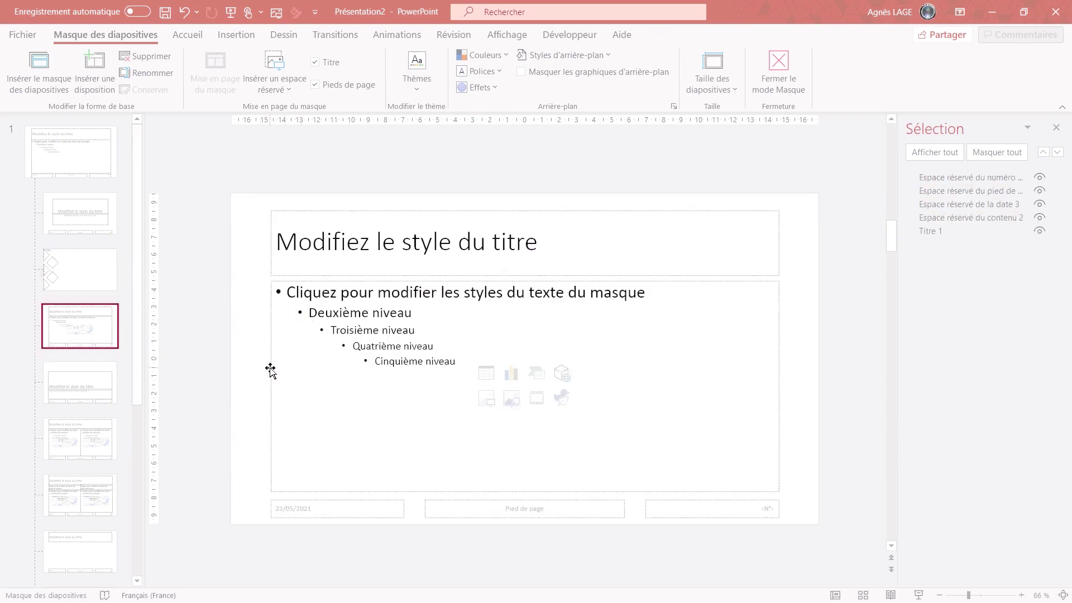
Delete all placeholders on this layout and paste in the triangles and lightning bolt.
drag(216, 182, 859, 558)
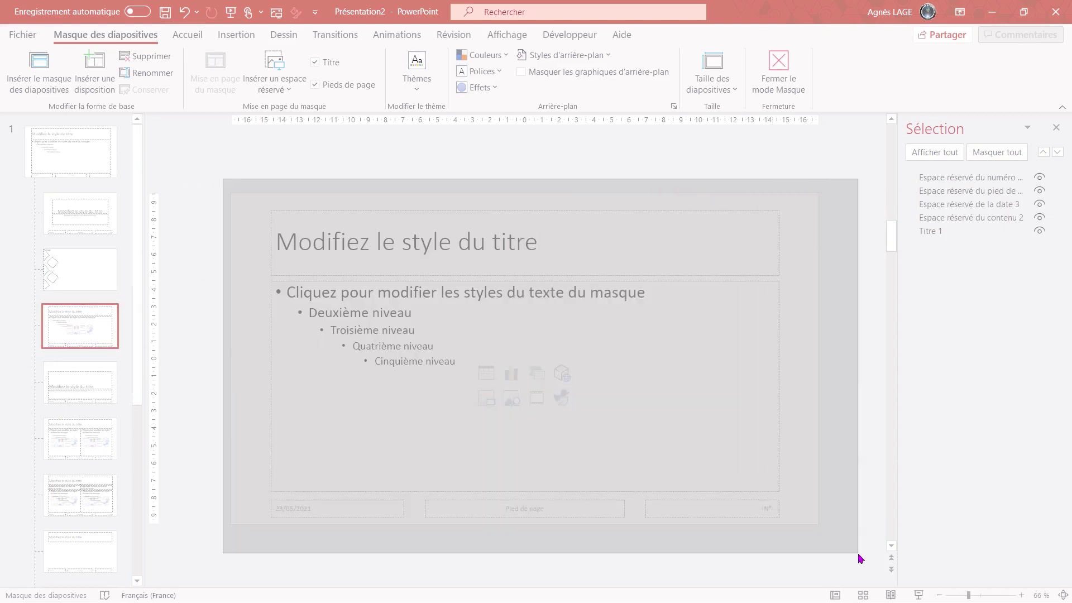
key(Delete)
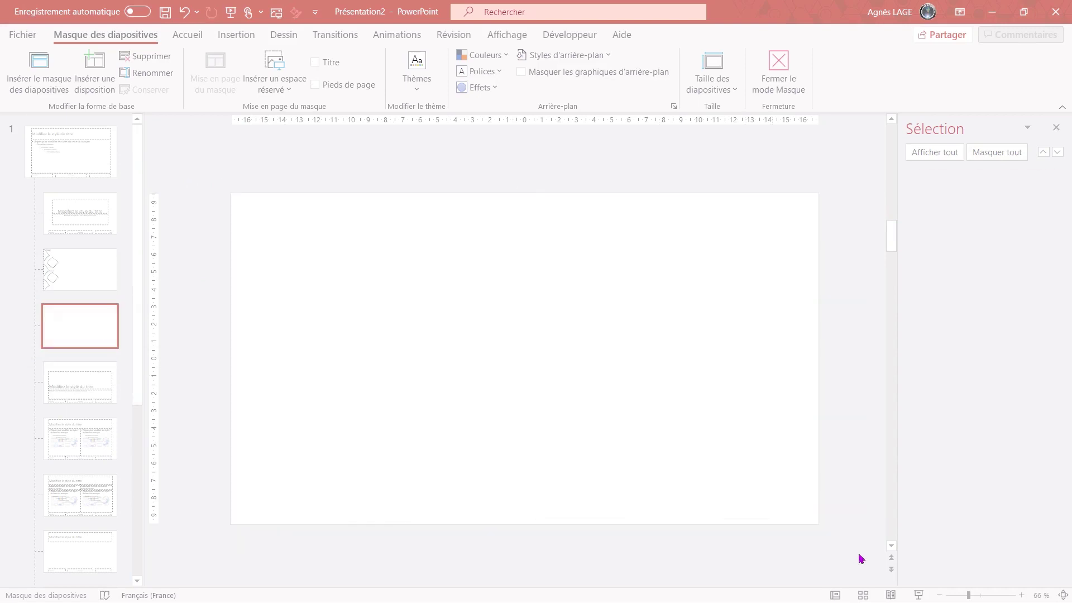
key(ctrl+v)
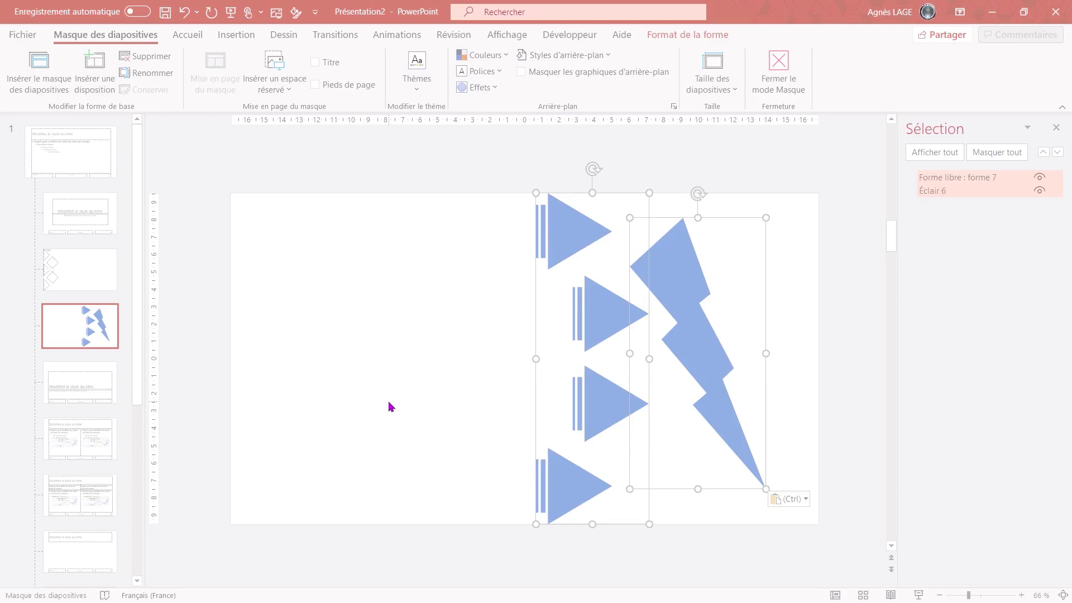
key(ctrl+y)
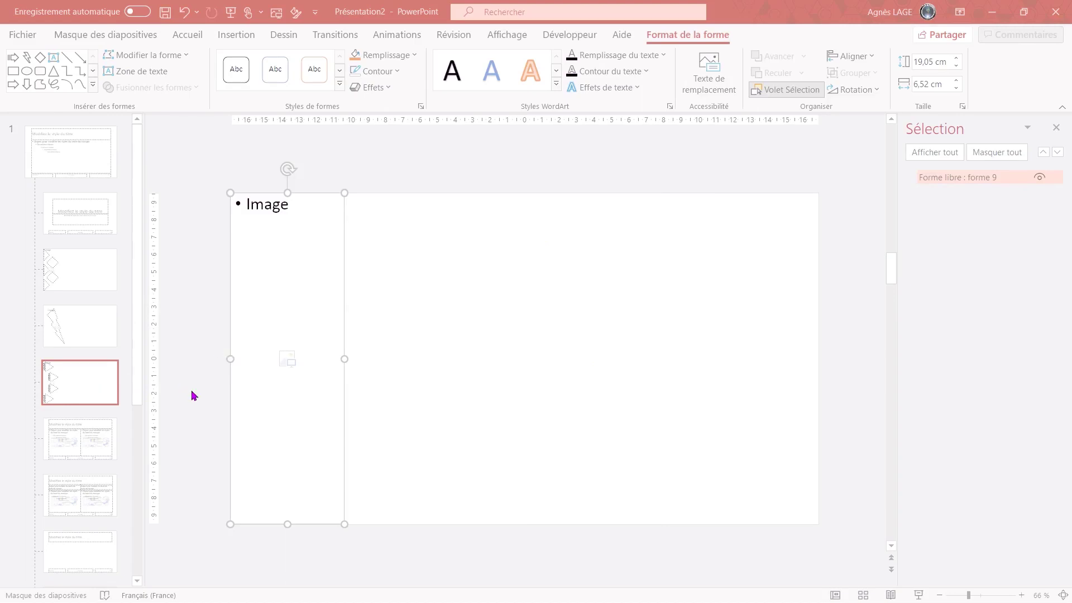
Empty the two-content layout and draw a 19,05 × 14,76 cm picture placeholder on its left.
click(98, 442)
drag(196, 166, 866, 600)
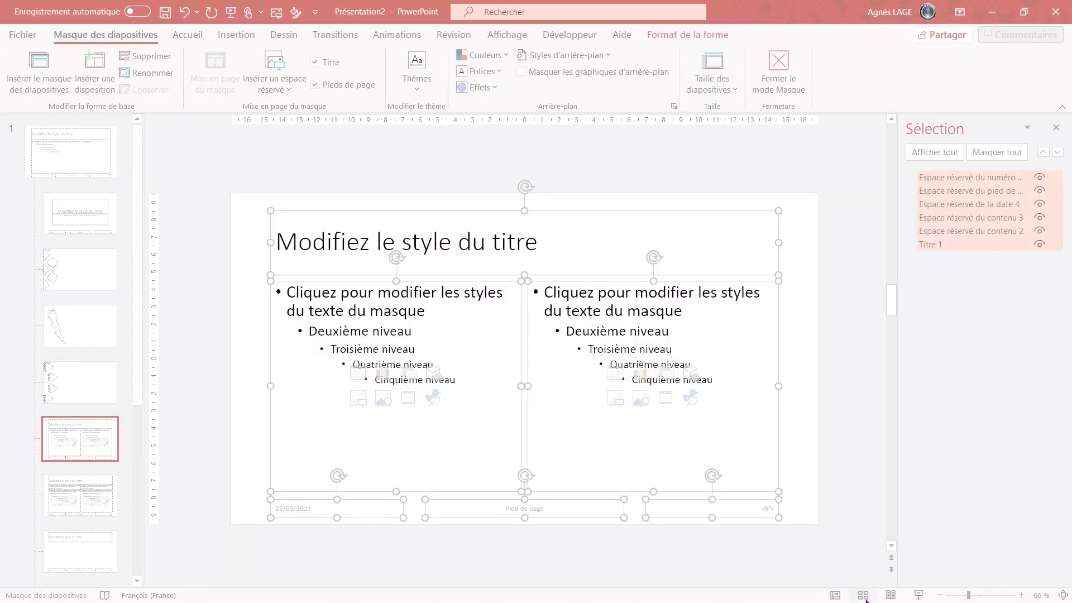
key(Delete)
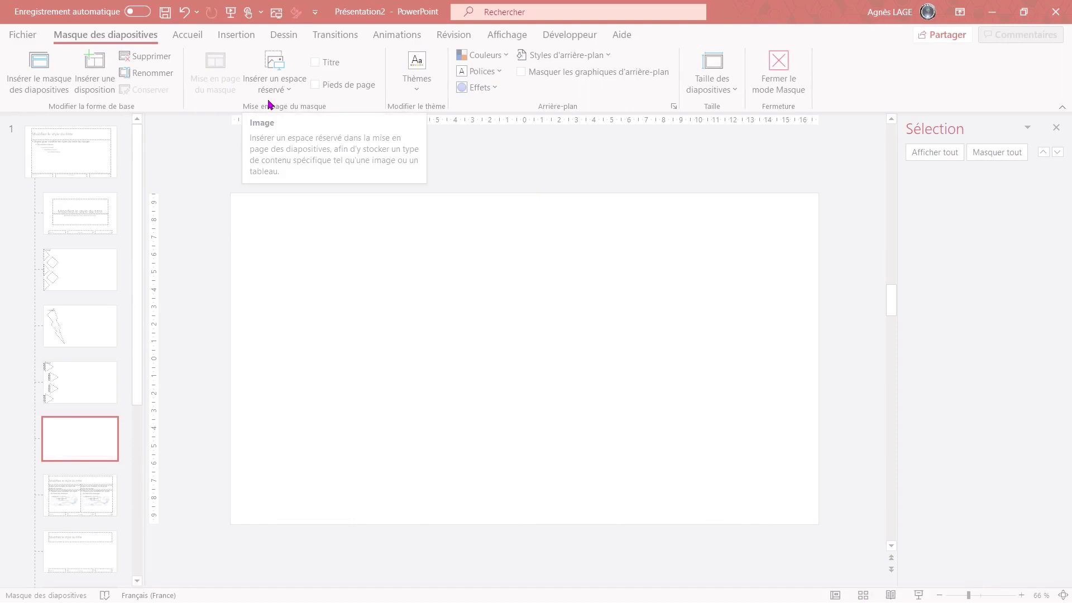
click(285, 91)
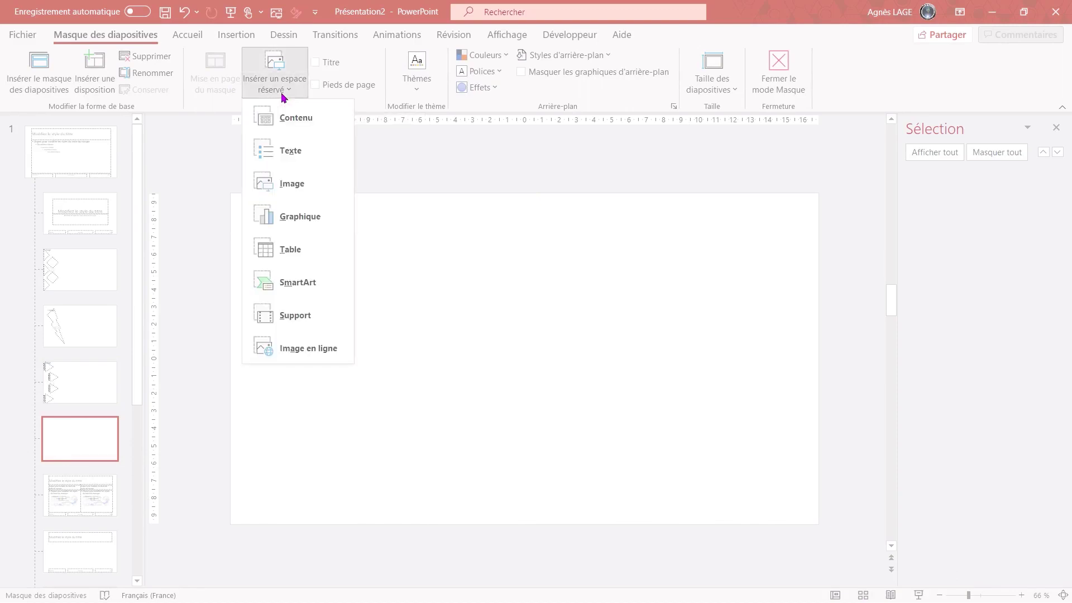
click(306, 184)
drag(232, 194, 487, 525)
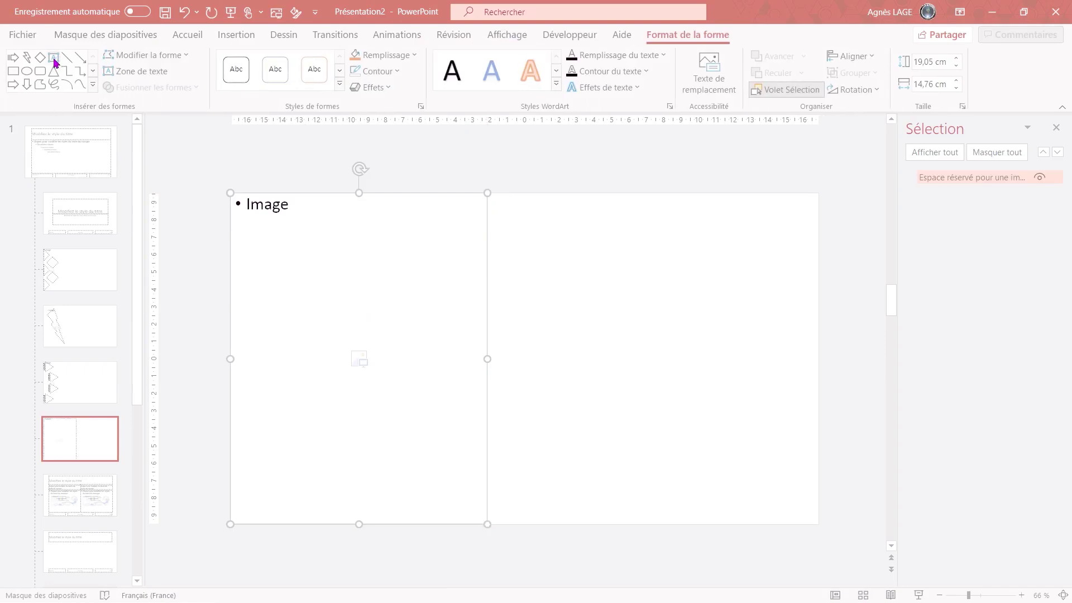
Draw a text box on the right half with font size 200.
click(53, 58)
drag(561, 242, 700, 350)
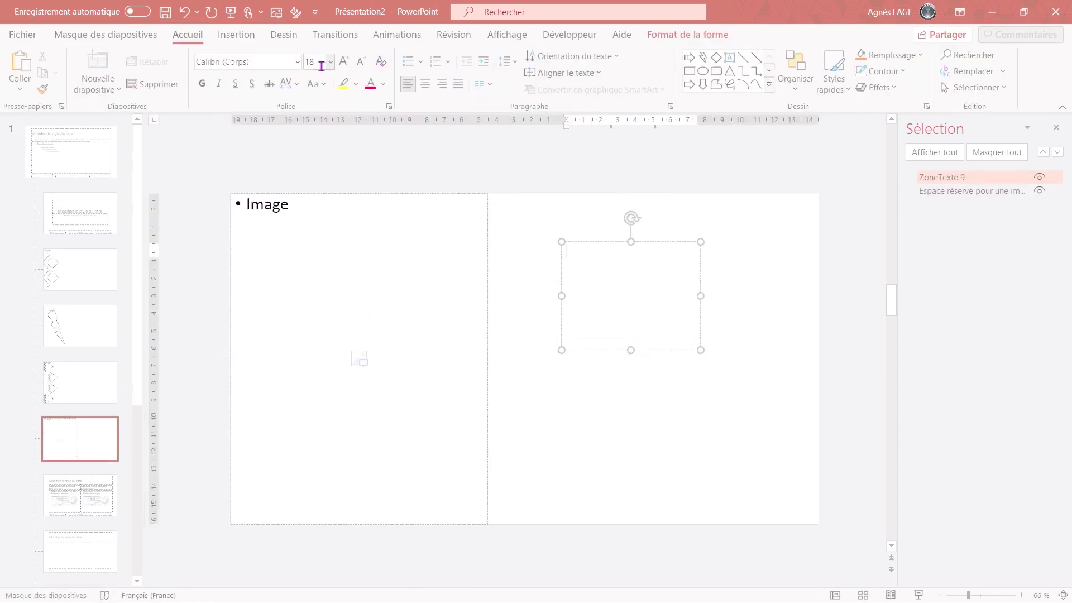
click(313, 61)
text(200)
key(Return)
Set the font to Brush King, type N, and move it over the left Image placeholder.
click(297, 63)
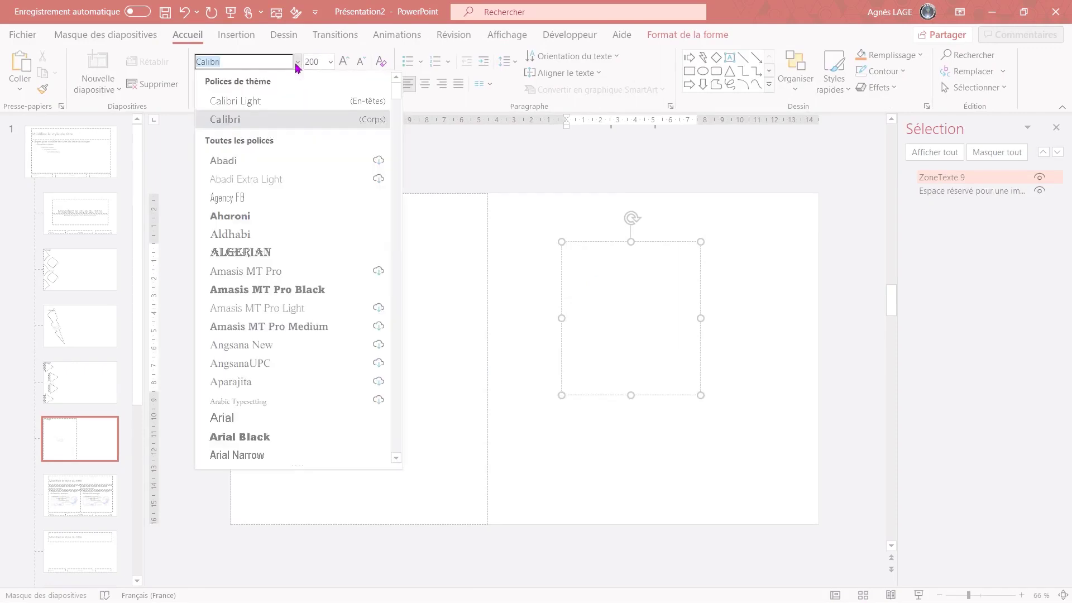
scroll(283, 273, down, 5)
scroll(283, 274, down, 6)
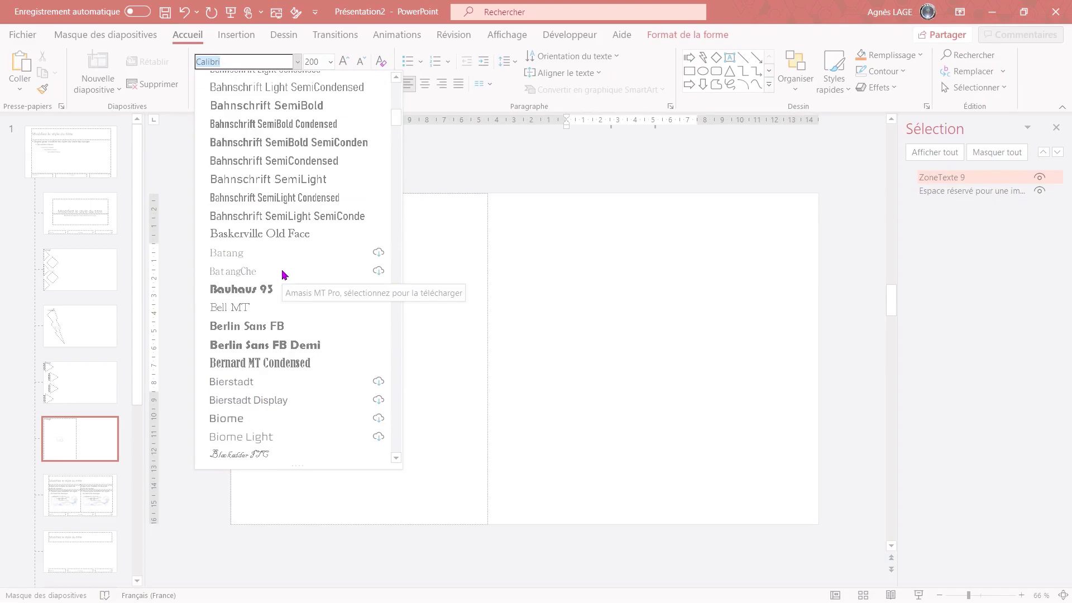
scroll(282, 274, down, 6)
scroll(282, 274, down, 5)
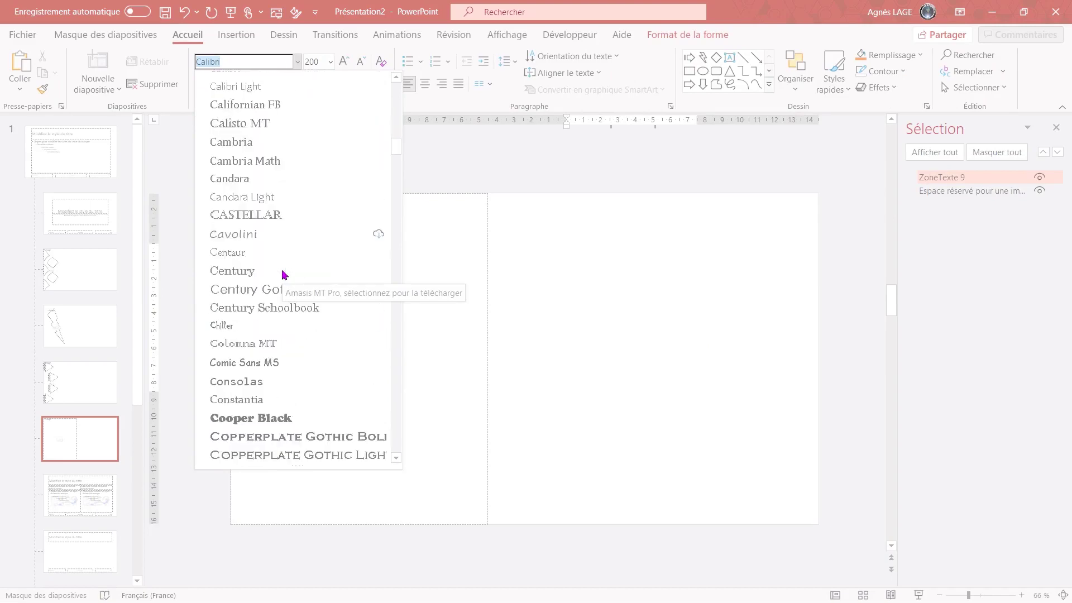
scroll(283, 273, up, 6)
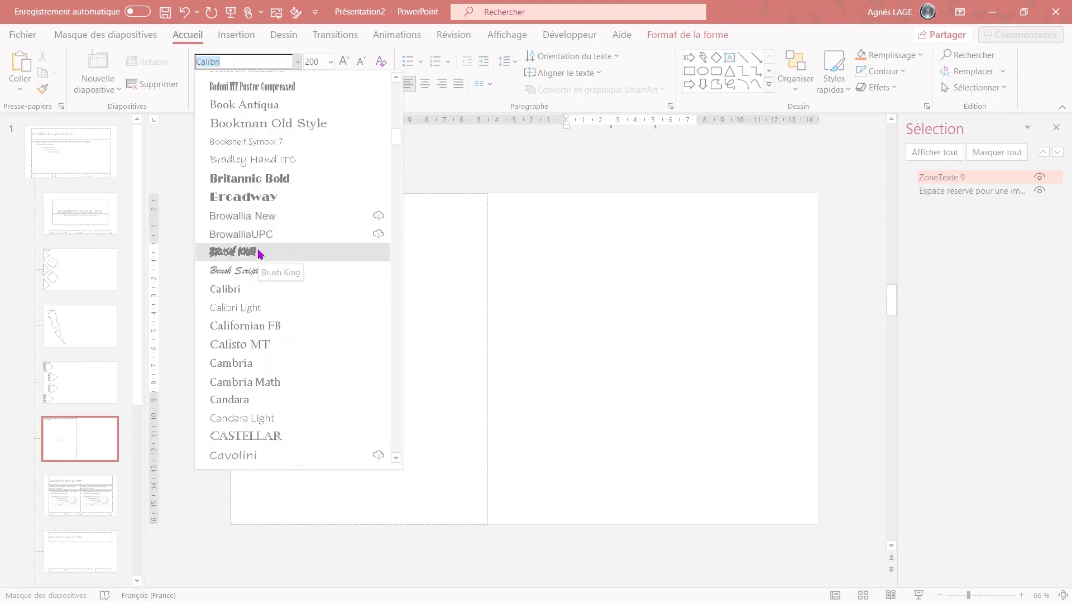
click(260, 254)
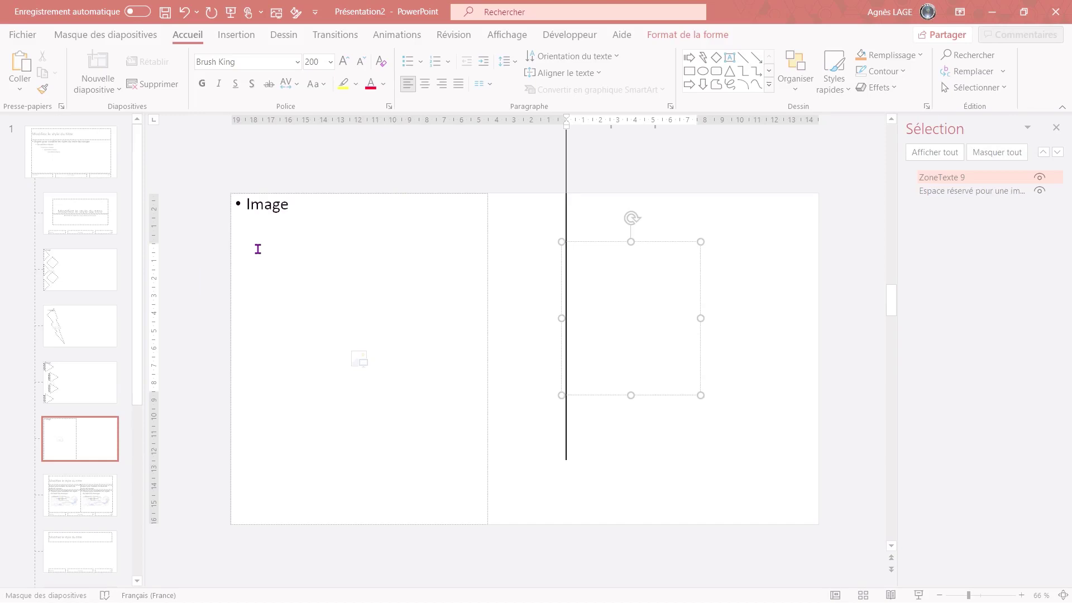
text(N)
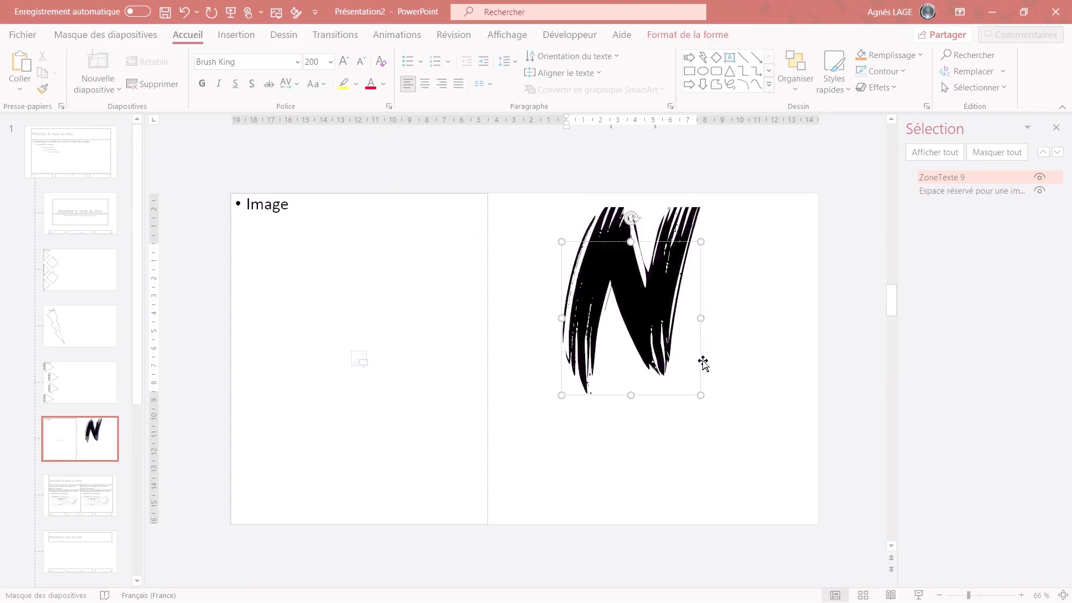
drag(701, 359, 656, 396)
drag(452, 430, 396, 399)
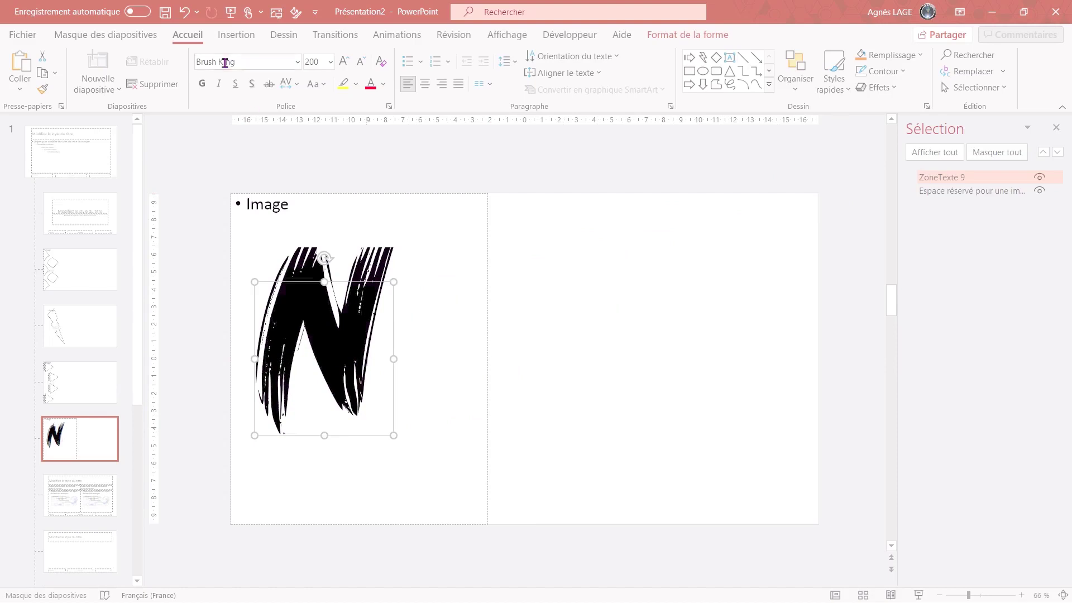
Select the Image placeholder and ZoneTexte 9 in the Selection pane and intersect them.
click(974, 89)
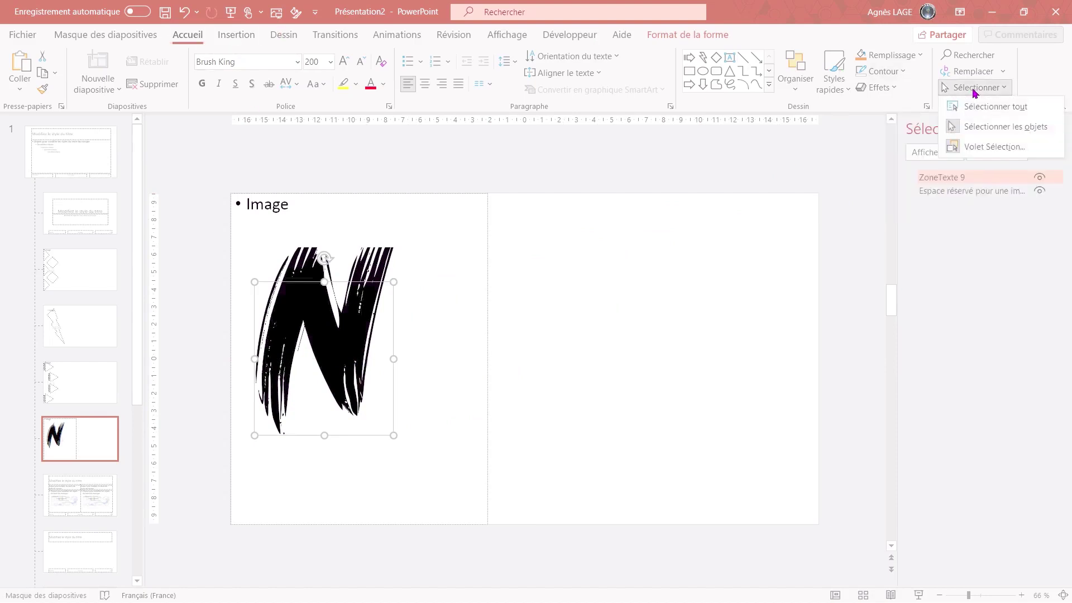
click(981, 147)
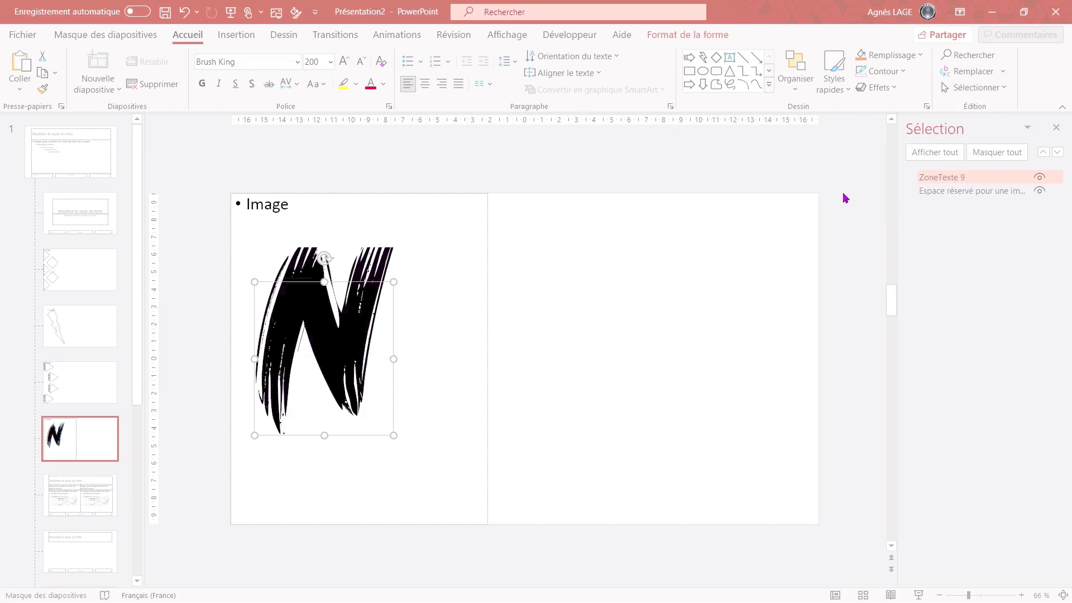
click(942, 192)
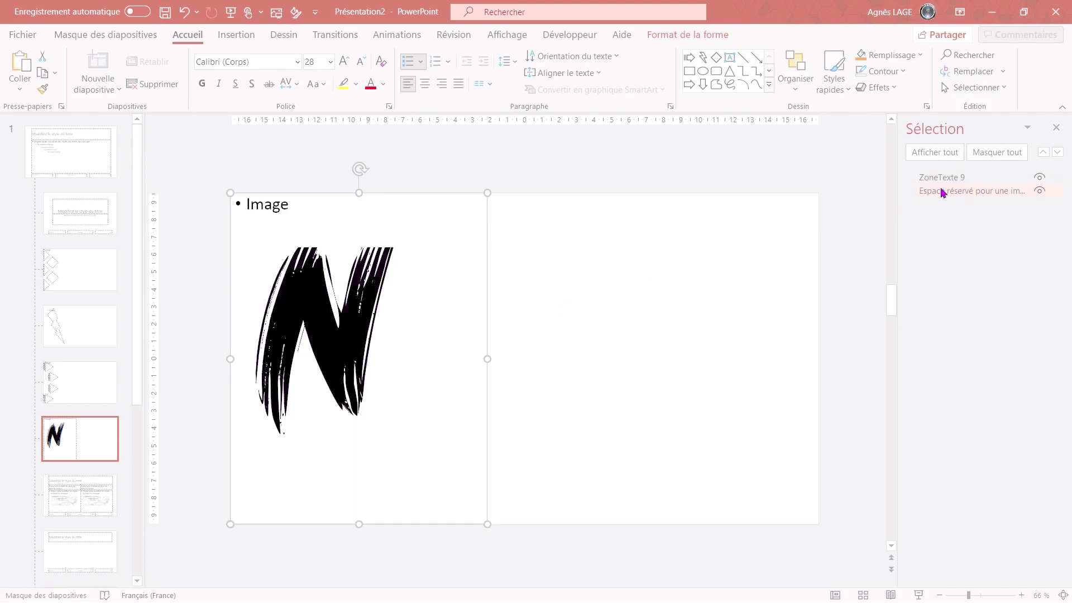
ctrl+click(944, 177)
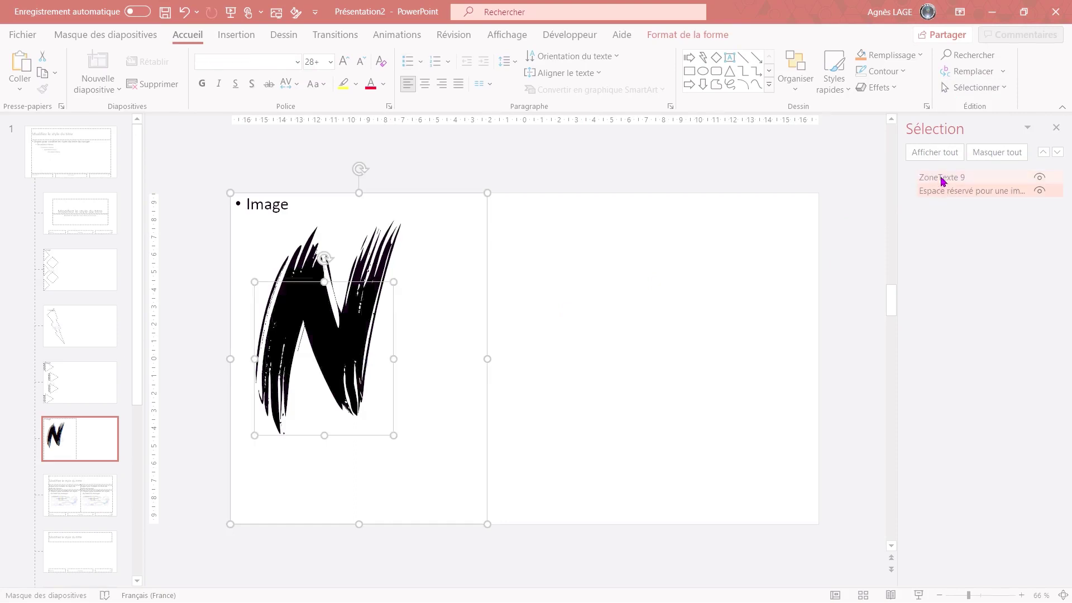
click(682, 37)
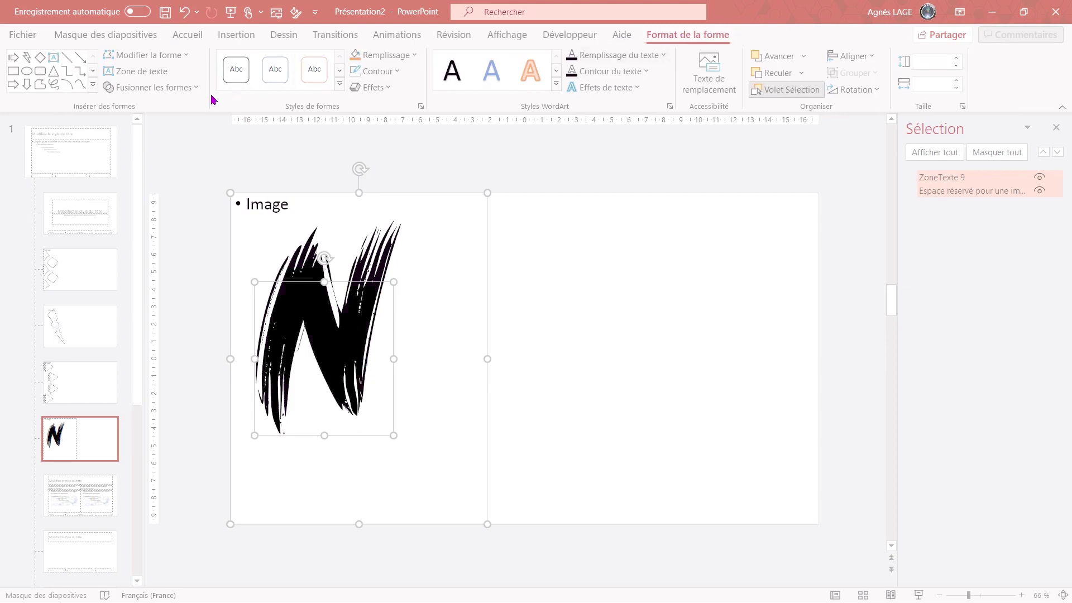
click(174, 89)
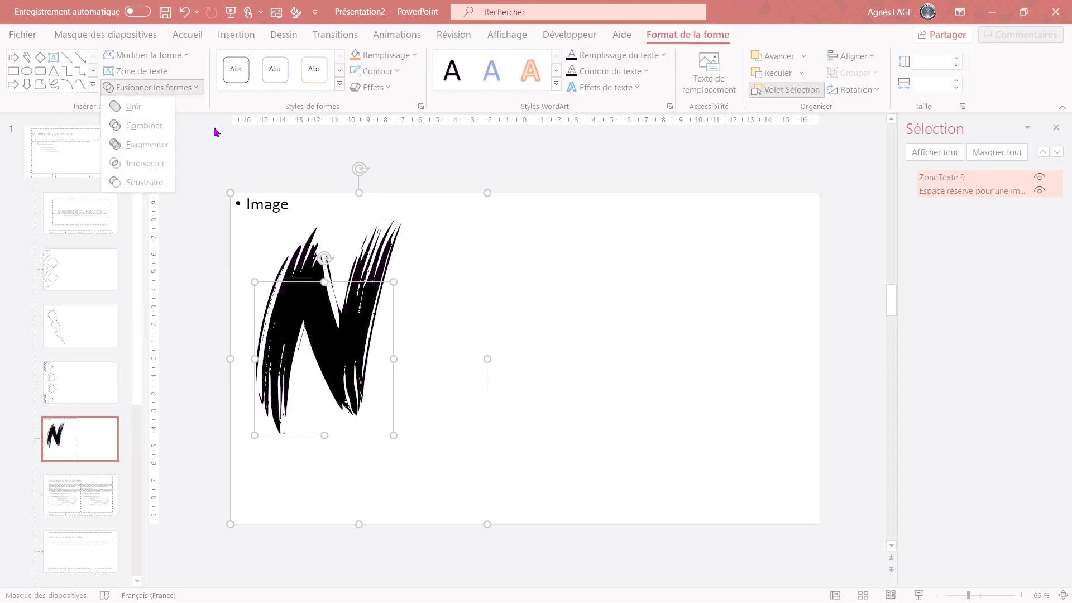
click(166, 167)
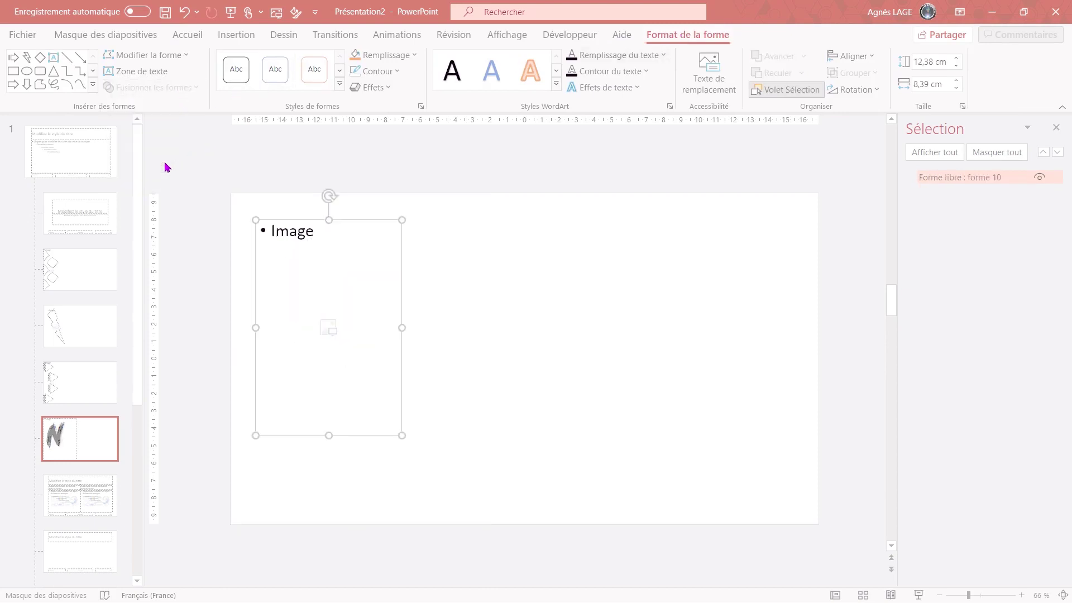
click(501, 321)
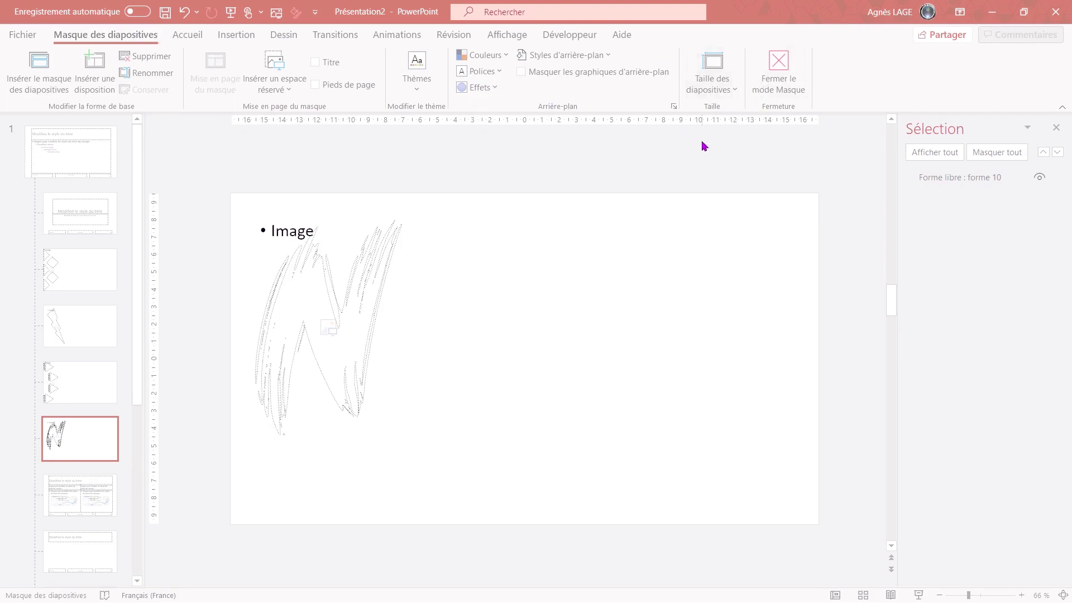
Close master view, add a slide with the triangles layout, and delete the original title slide.
click(779, 71)
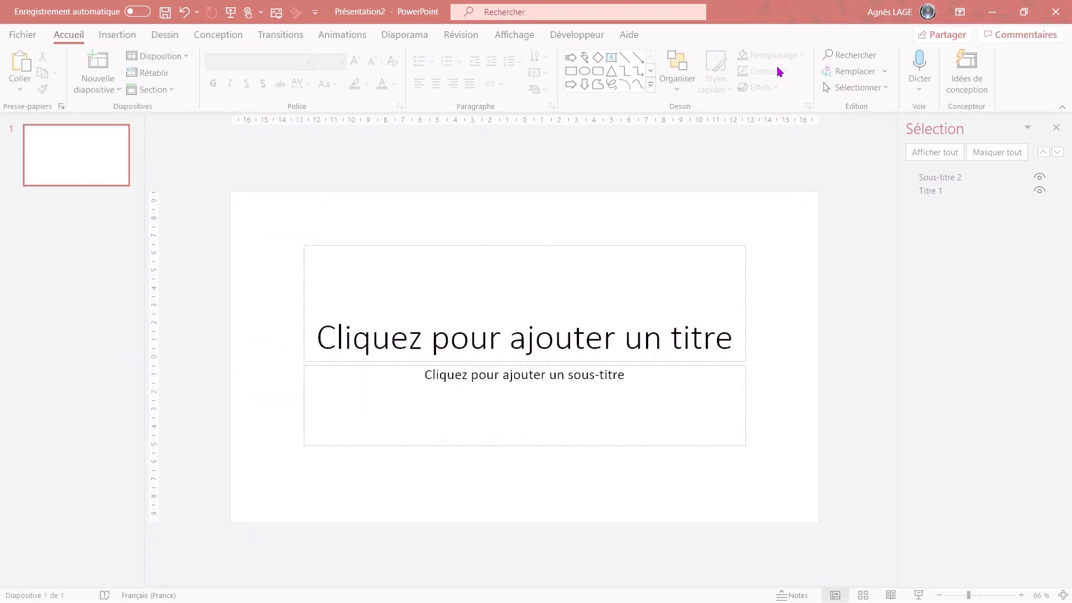
click(110, 90)
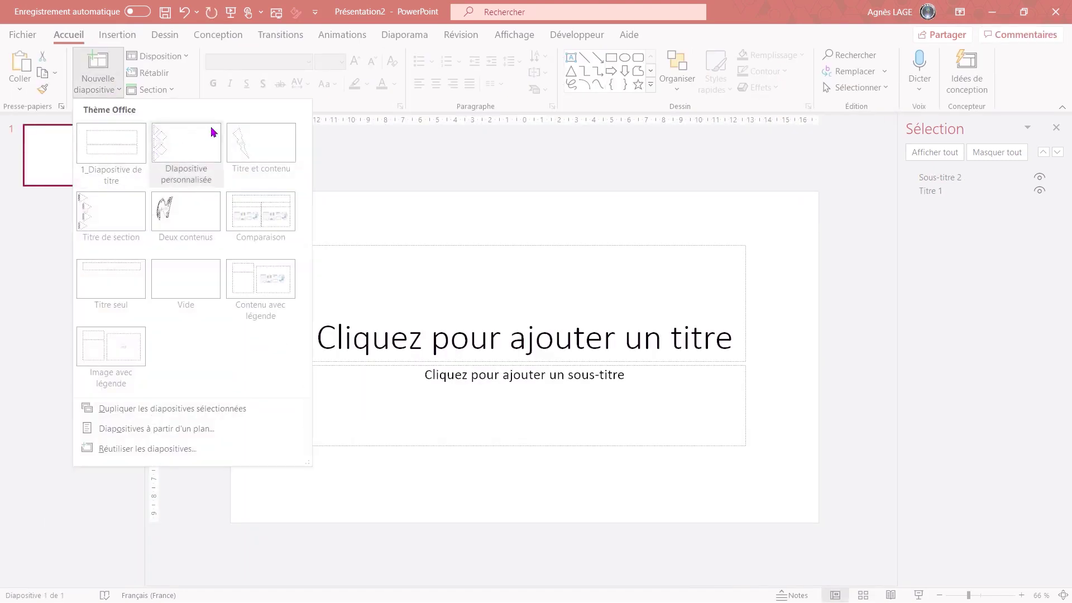
click(104, 226)
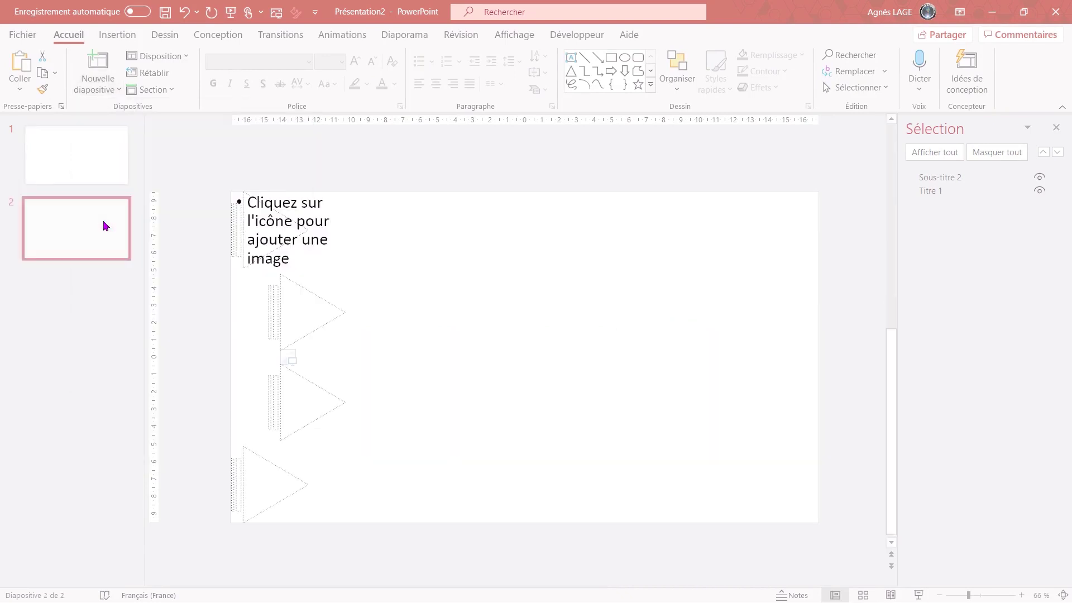
click(91, 168)
key(Delete)
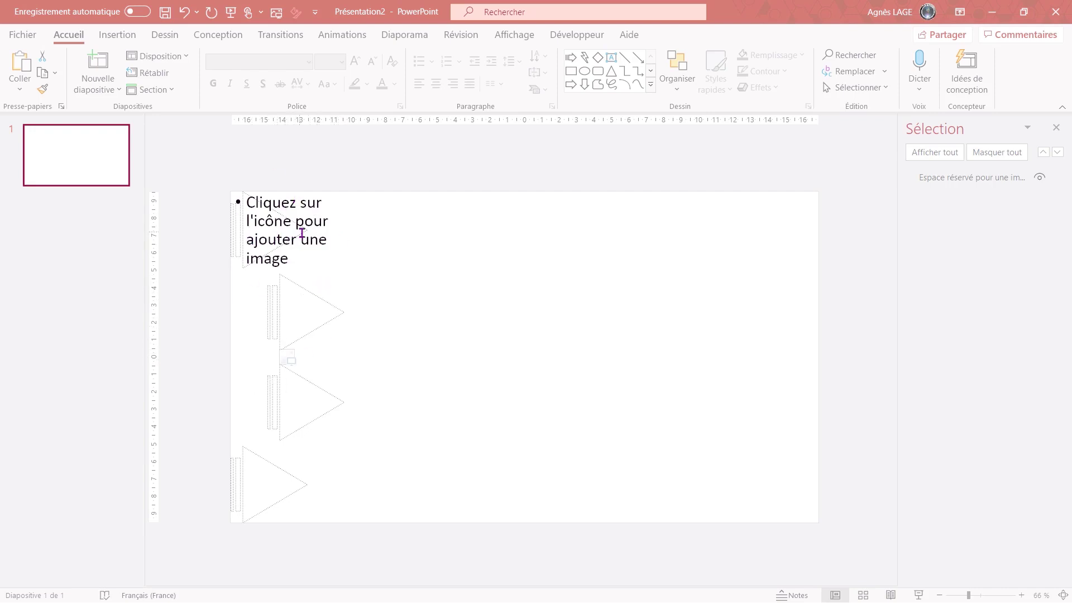
Insert the flowers photo into the triangle placeholder, then remove it to leave the placeholder empty.
click(291, 335)
click(291, 363)
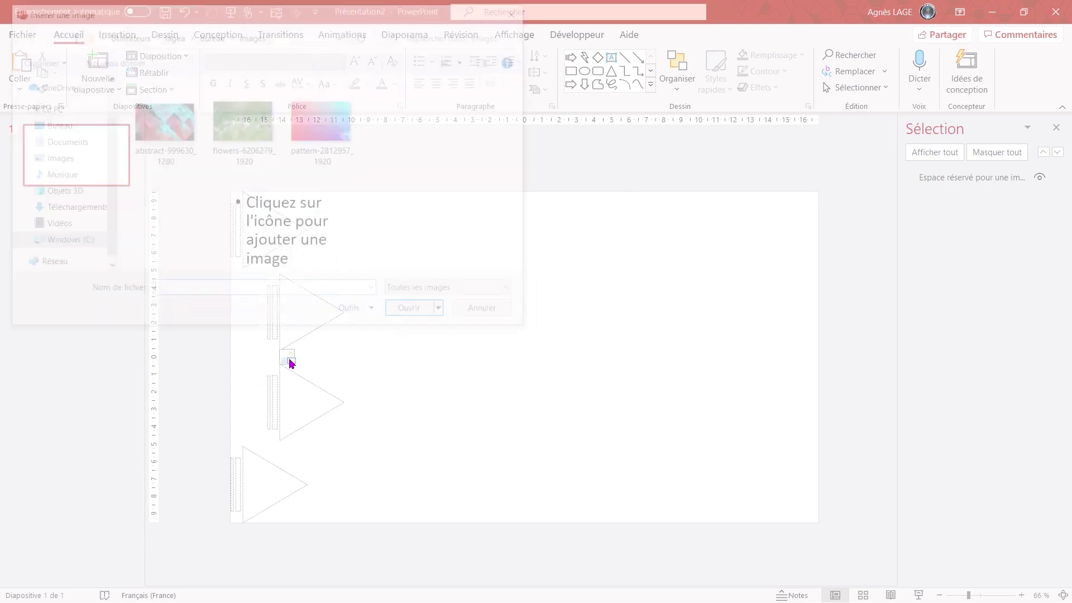
click(234, 136)
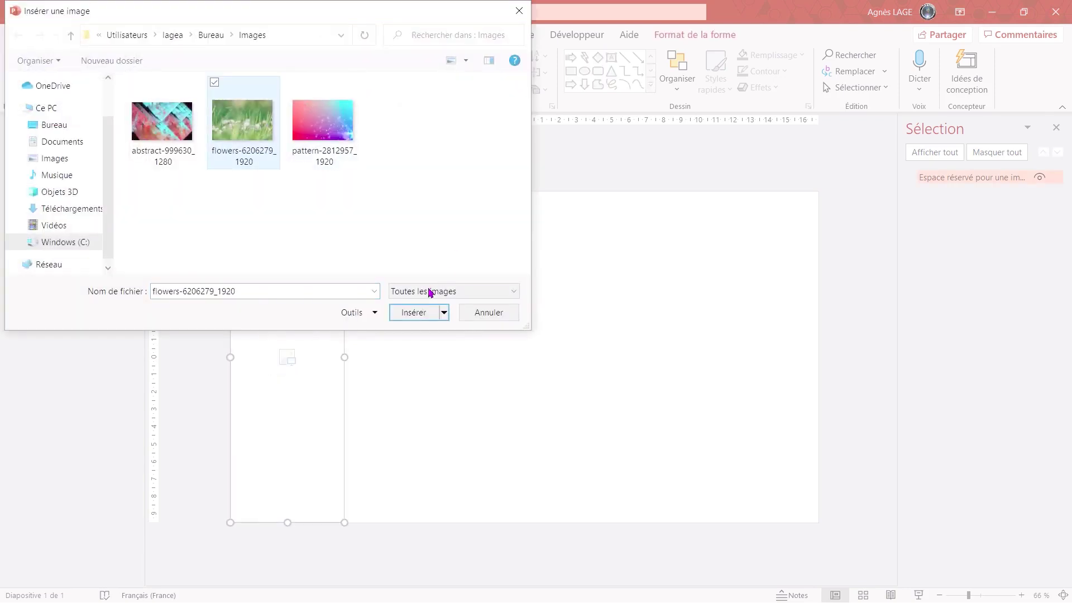
click(420, 312)
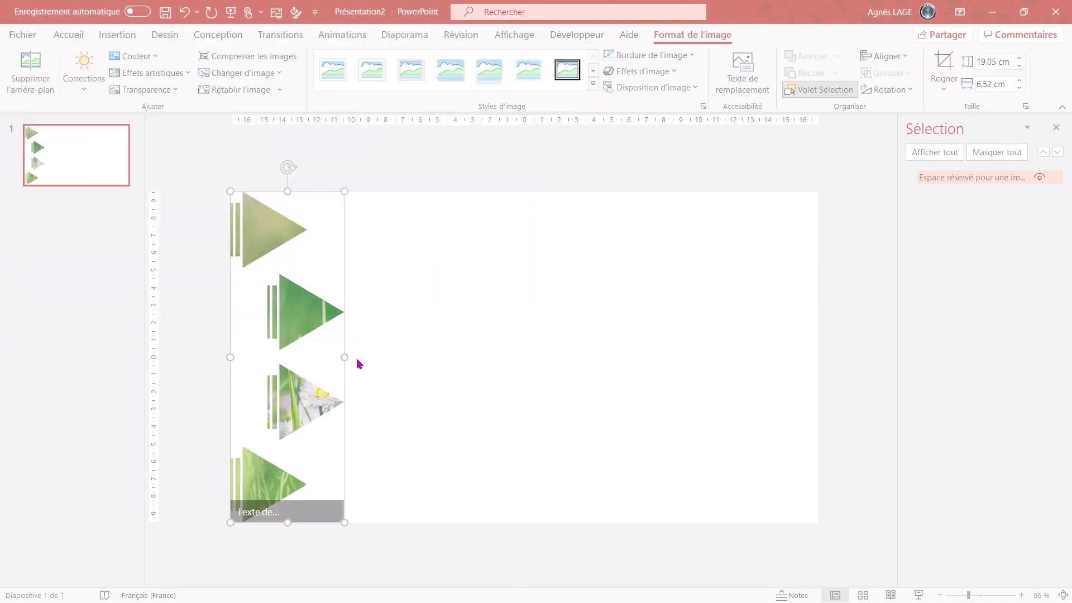
key(Delete)
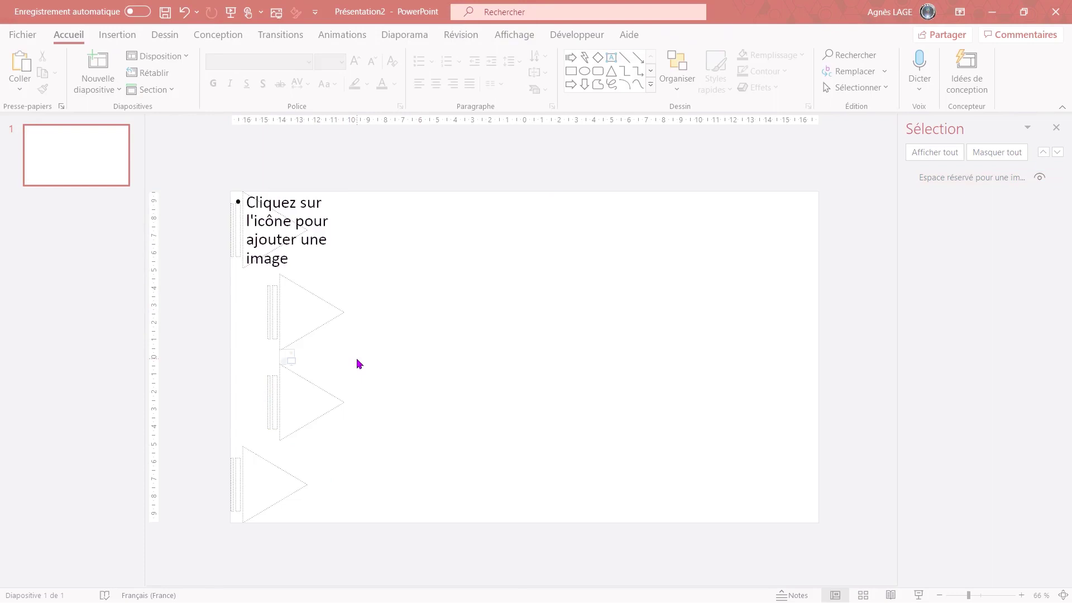
Fill the striped-triangle picture placeholder with the abstract-999630_1280 photo.
click(290, 364)
click(166, 118)
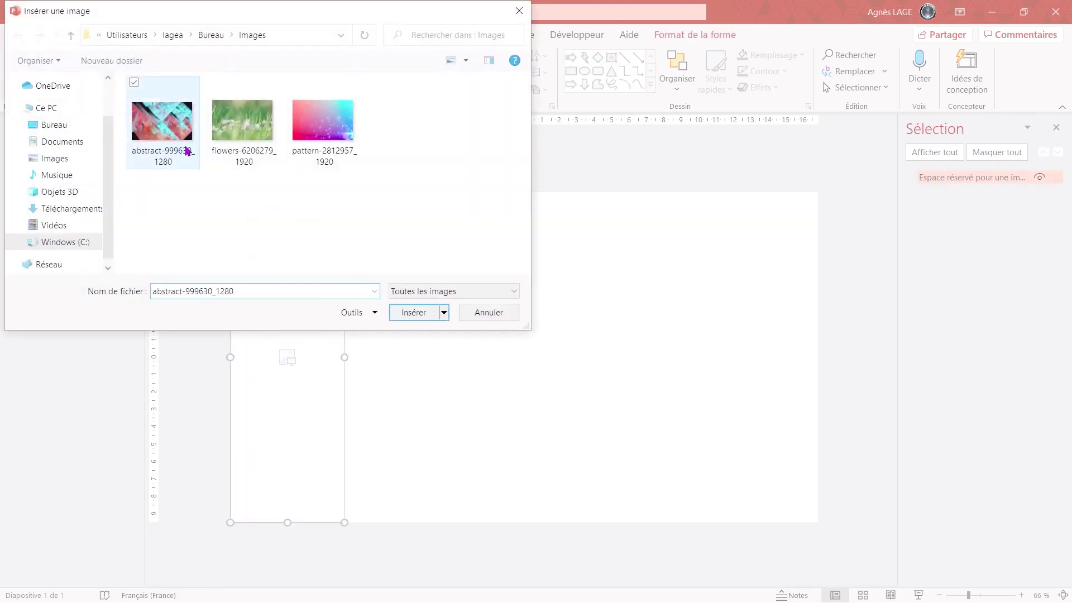
click(424, 316)
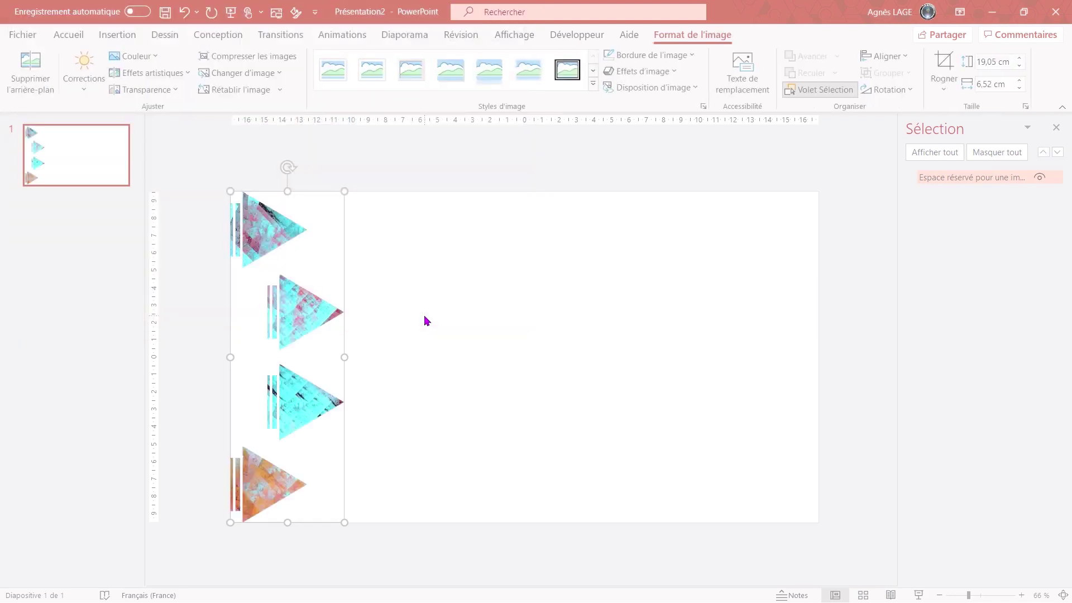
drag(345, 189, 359, 209)
Crop and shift the photo so a different part shows through the triangles.
click(944, 61)
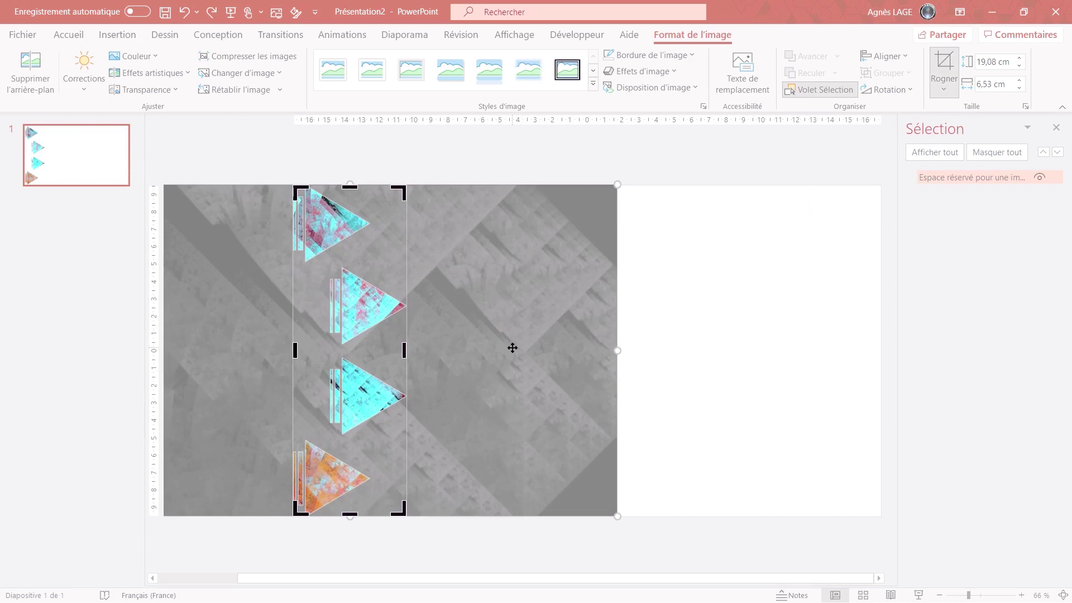
mouse_move(513, 348)
mouse_down()
mouse_move(401, 356)
mouse_move(543, 354)
mouse_up()
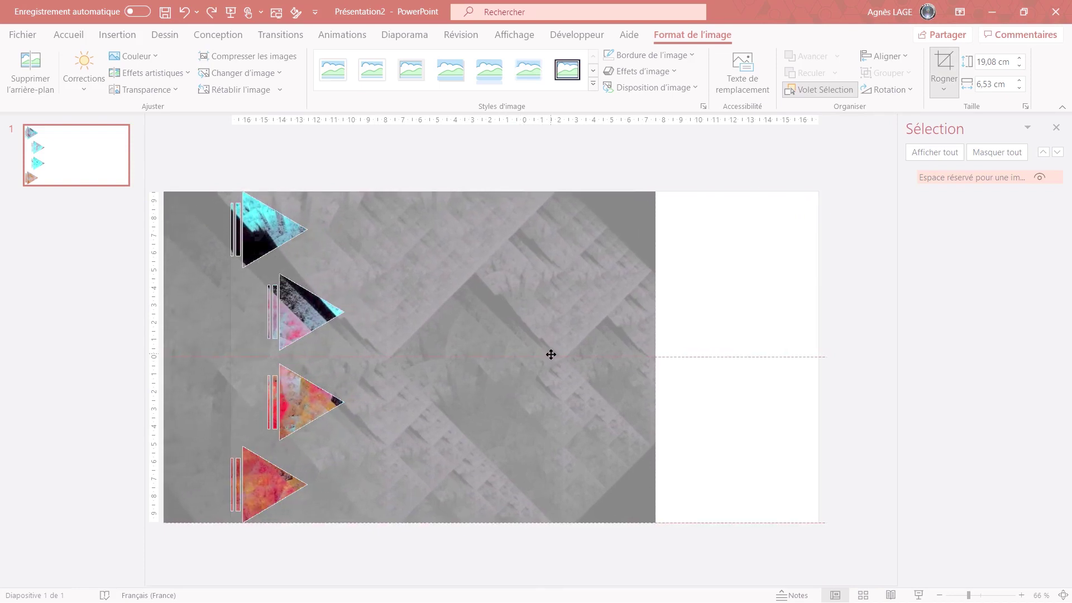
drag(543, 354, 551, 354)
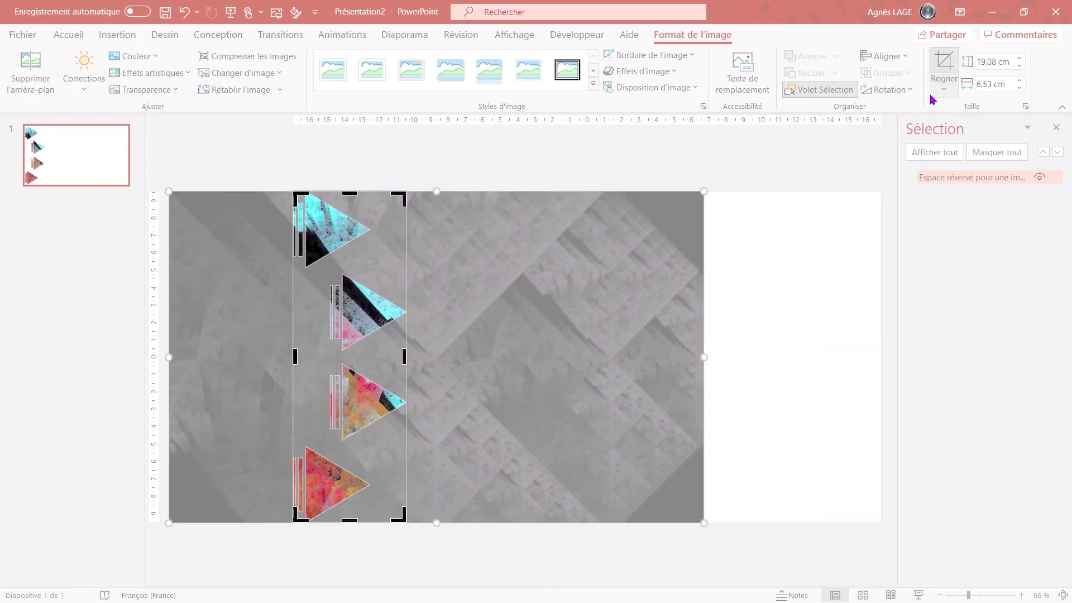
click(948, 61)
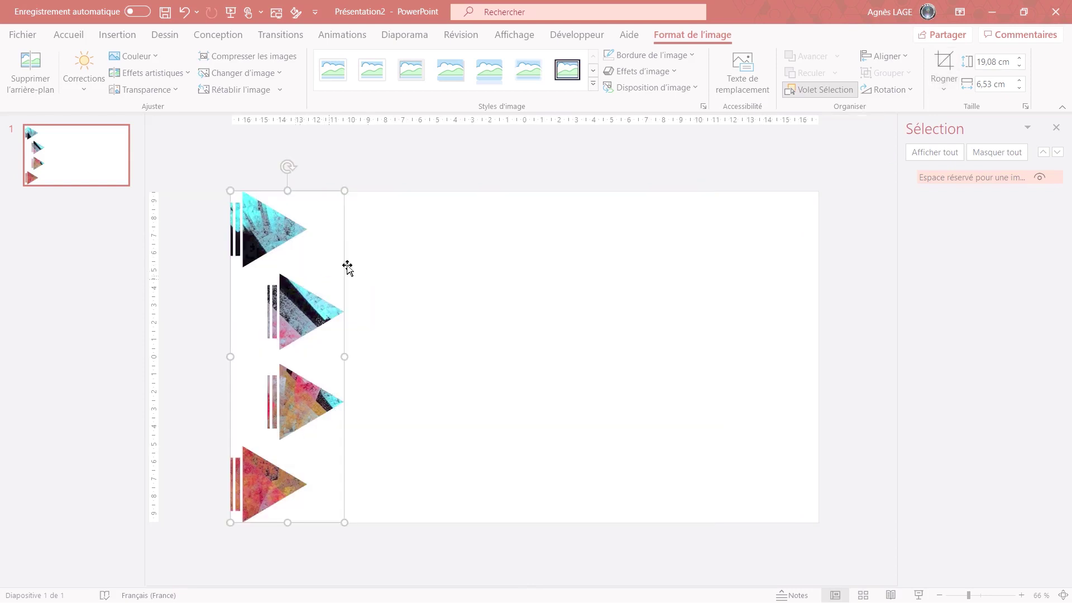
click(630, 72)
mouse_move(653, 132)
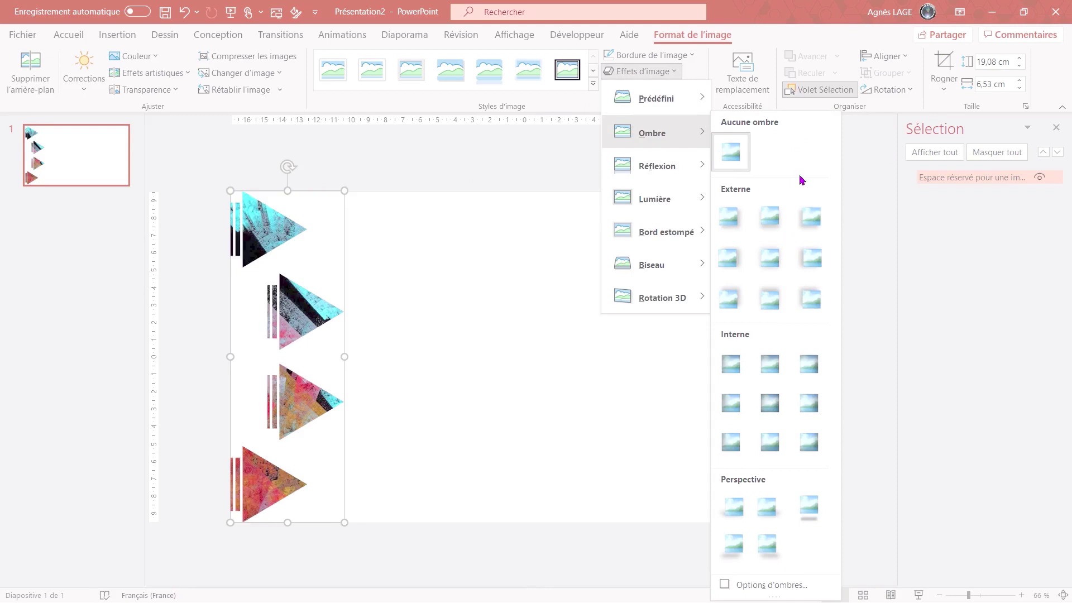
Apply an Externe outer shadow to the photo-filled triangles.
click(810, 258)
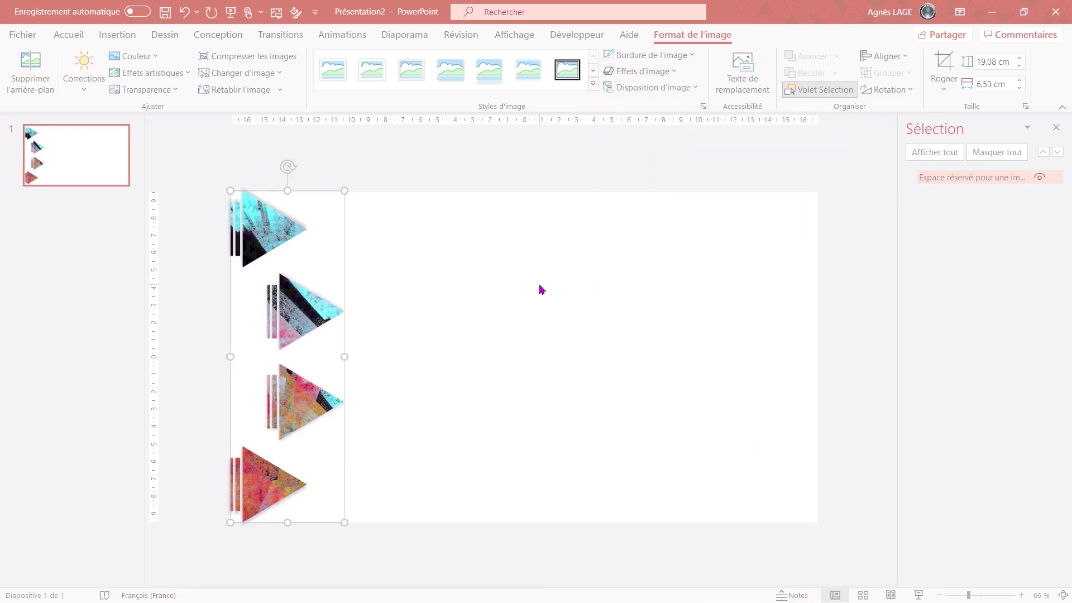
click(72, 35)
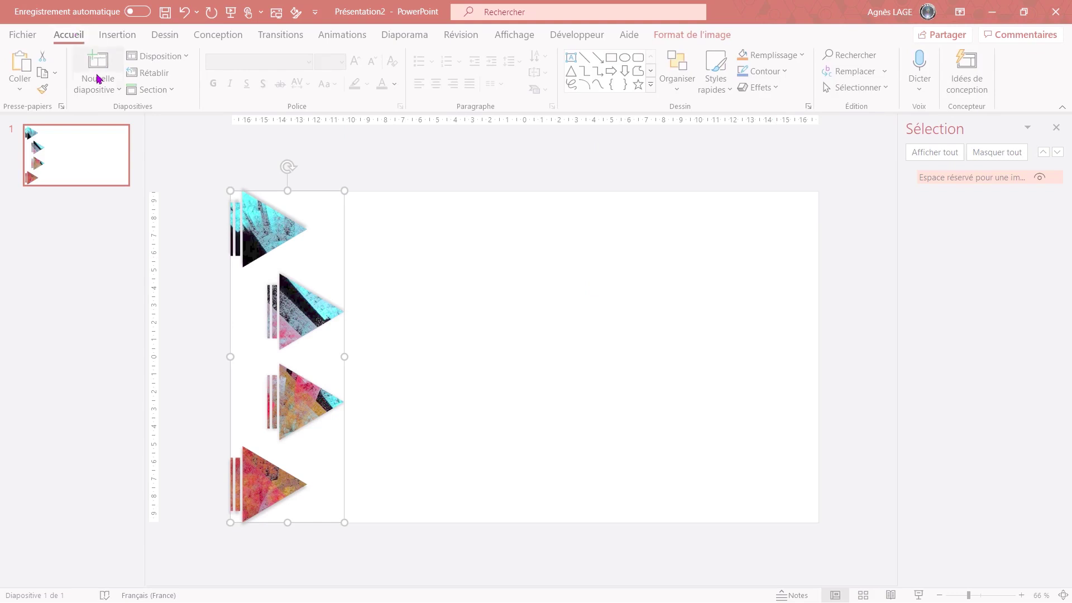
Add slide 2 with the diamond zigzag layout, filled with the flowers-6206279_1920 photo.
click(98, 87)
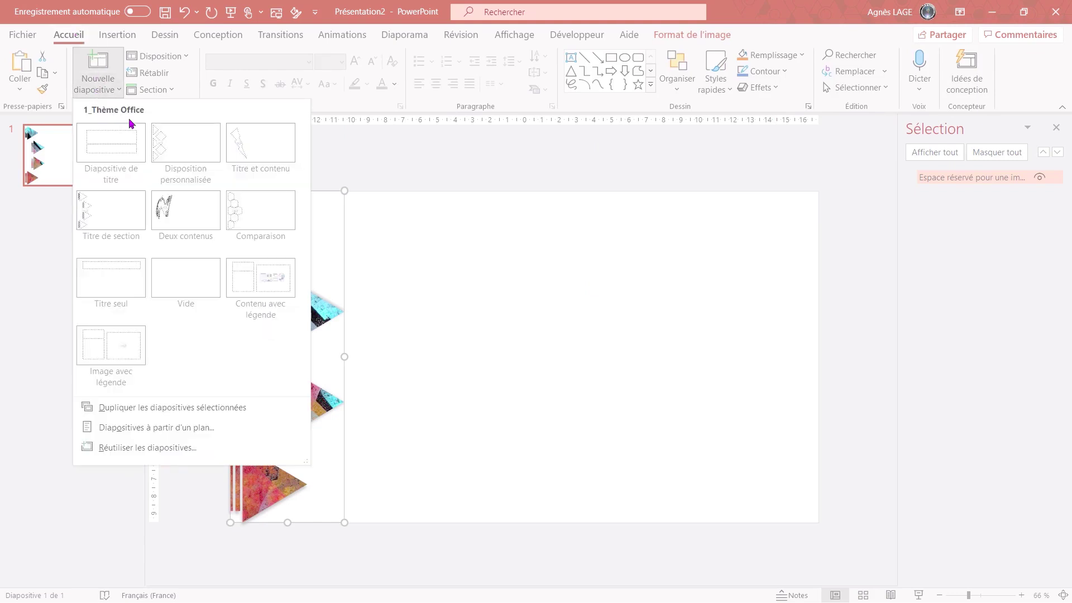
click(162, 144)
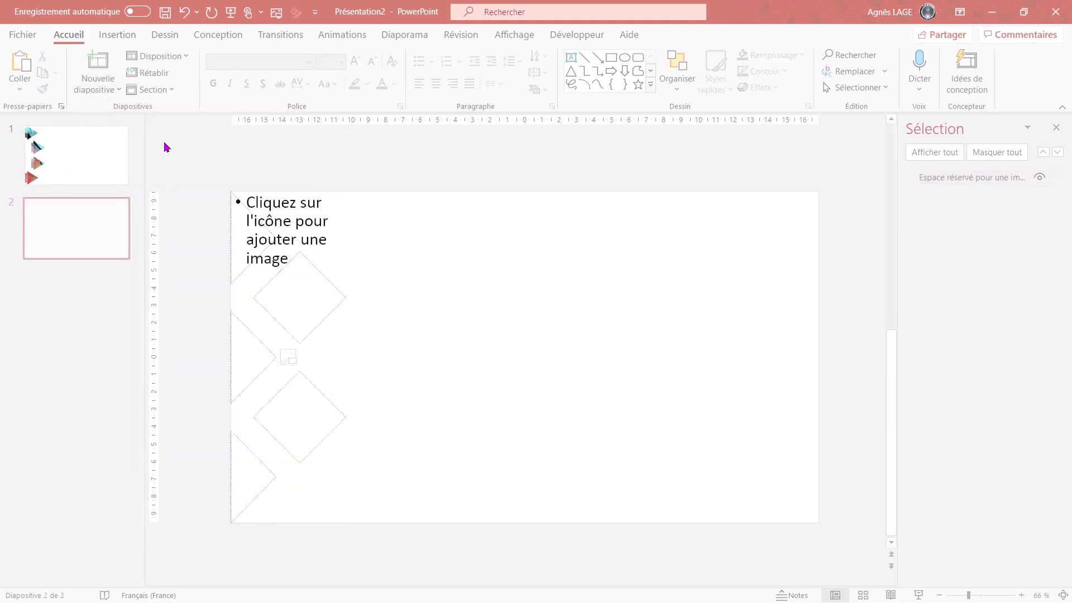
click(289, 358)
click(249, 138)
click(420, 310)
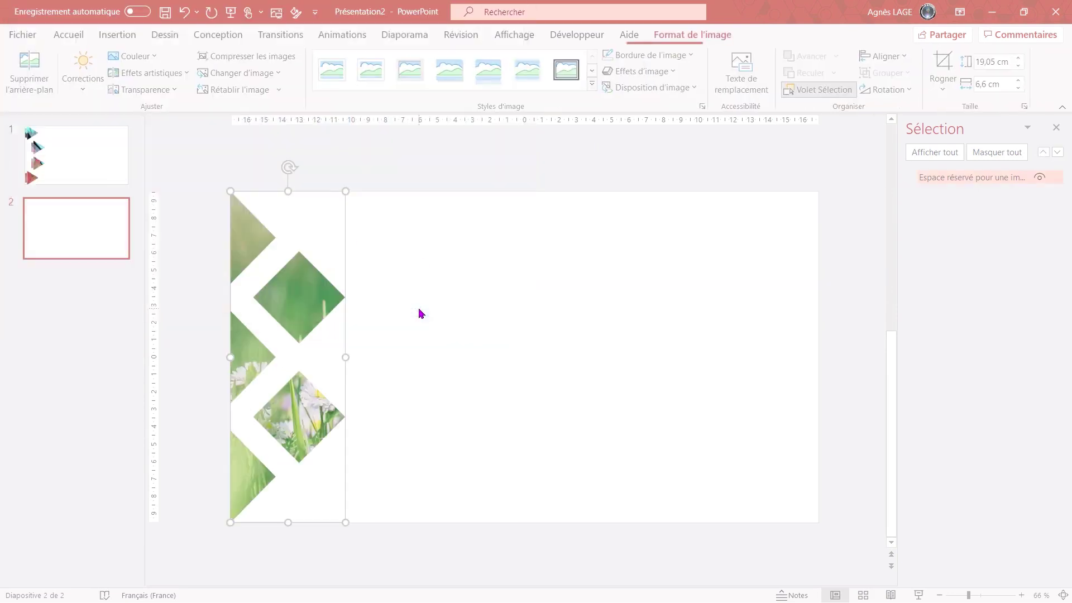